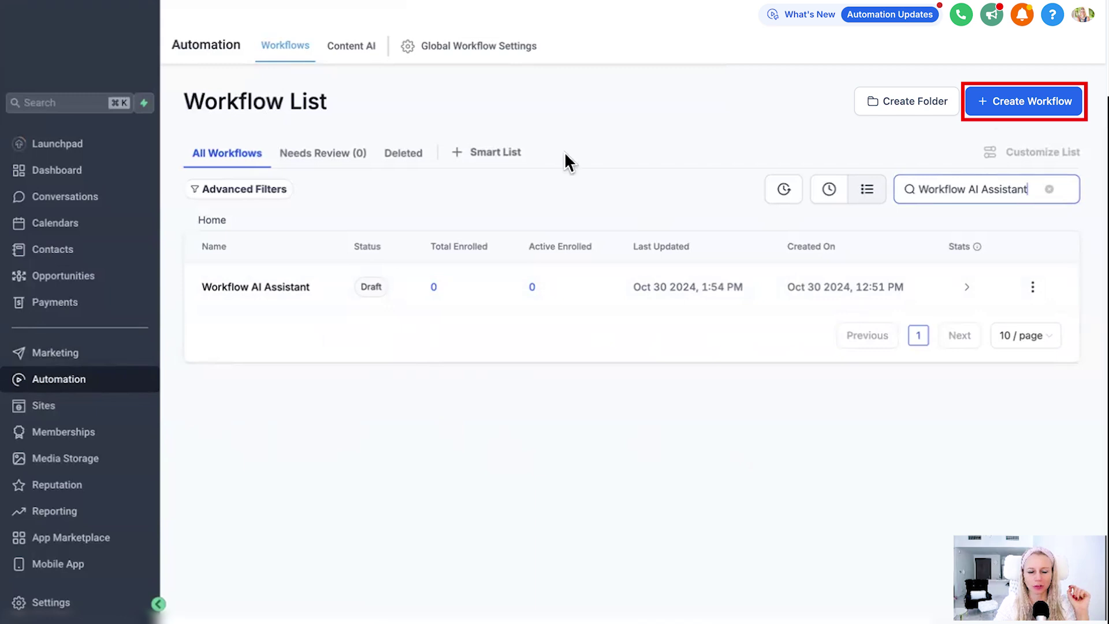
# Open the "Workflow AI Assistant" workflow and have Workflow AI describe it
pyautogui.click(264, 288)
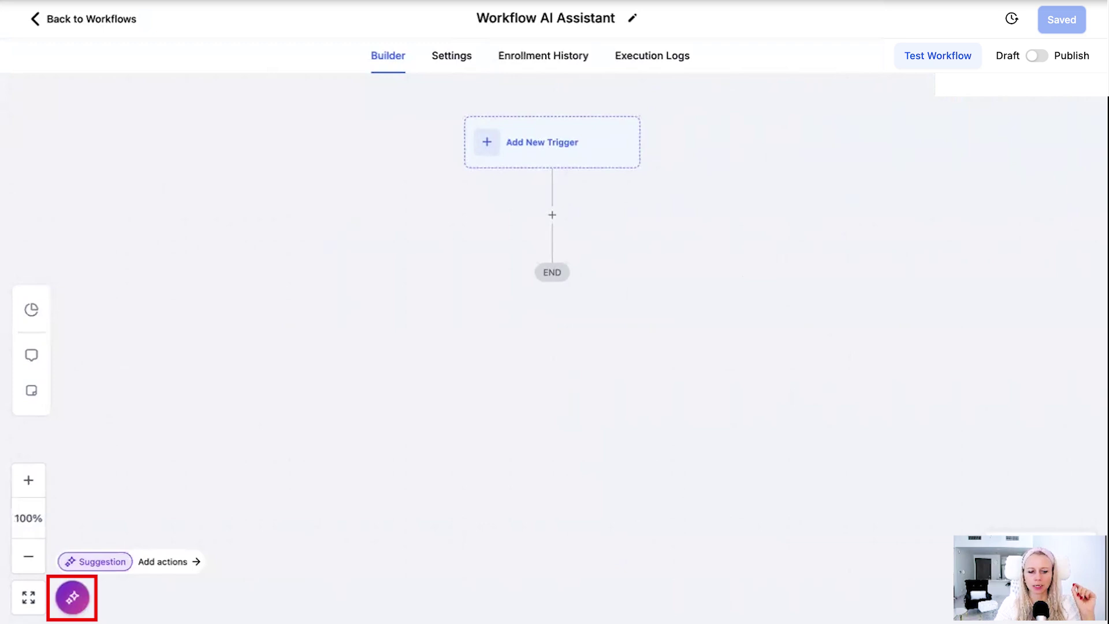
pyautogui.click(72, 597)
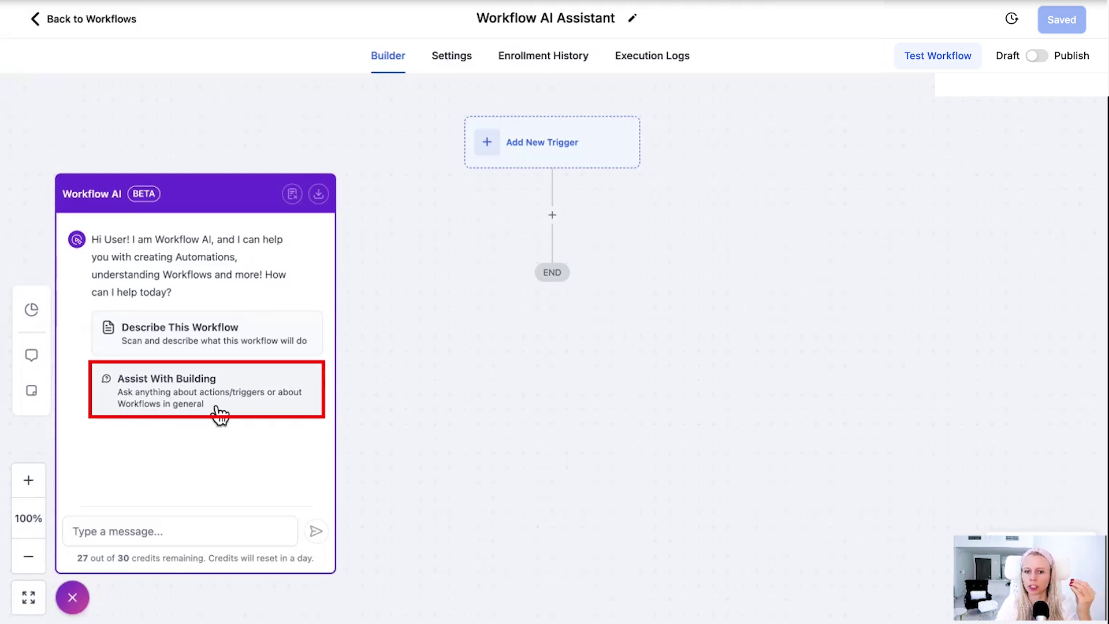
pyautogui.click(182, 345)
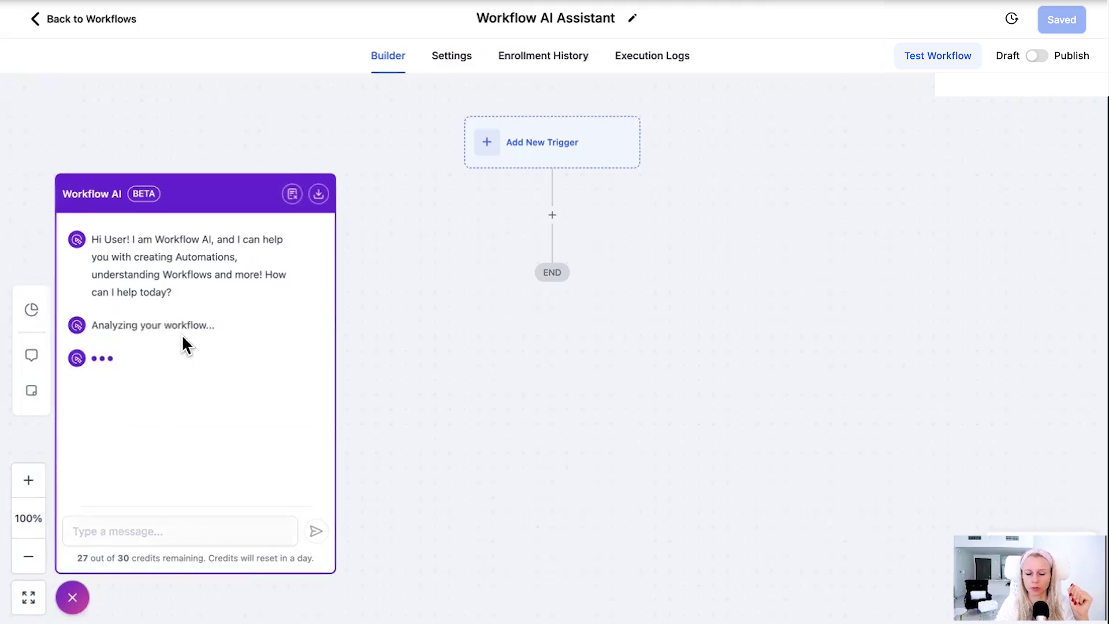
# Read the generated workflow description and compare its multiple-entries statement with the Allow re-entry option in the workflow settings
pyautogui.moveTo(91, 287); pyautogui.dragTo(187, 294)
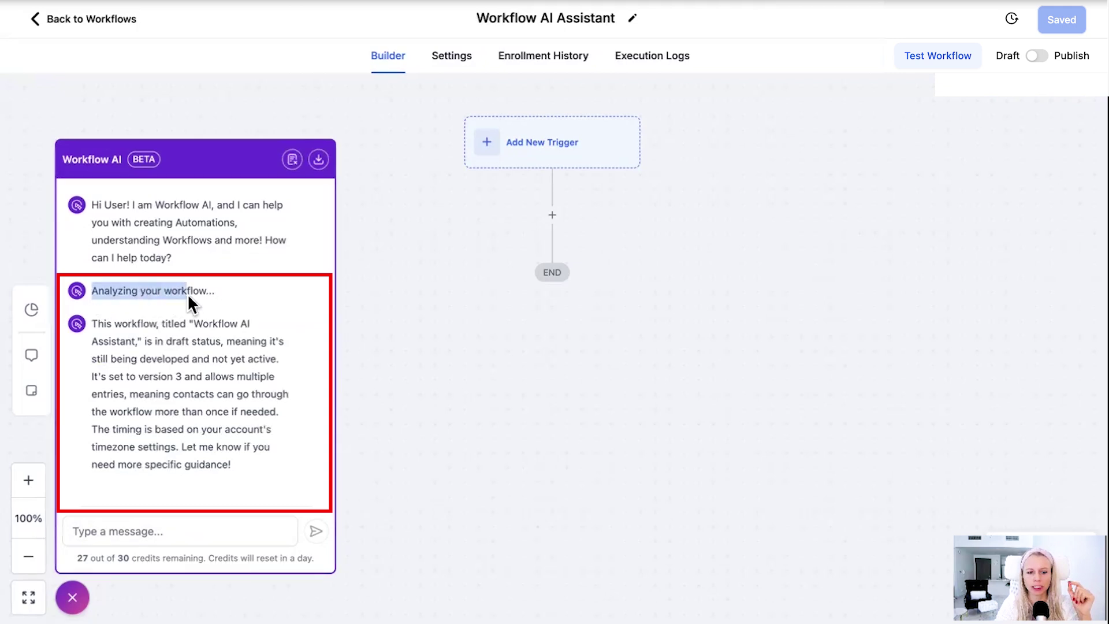
pyautogui.moveTo(91, 322); pyautogui.dragTo(253, 459)
pyautogui.click(185, 355)
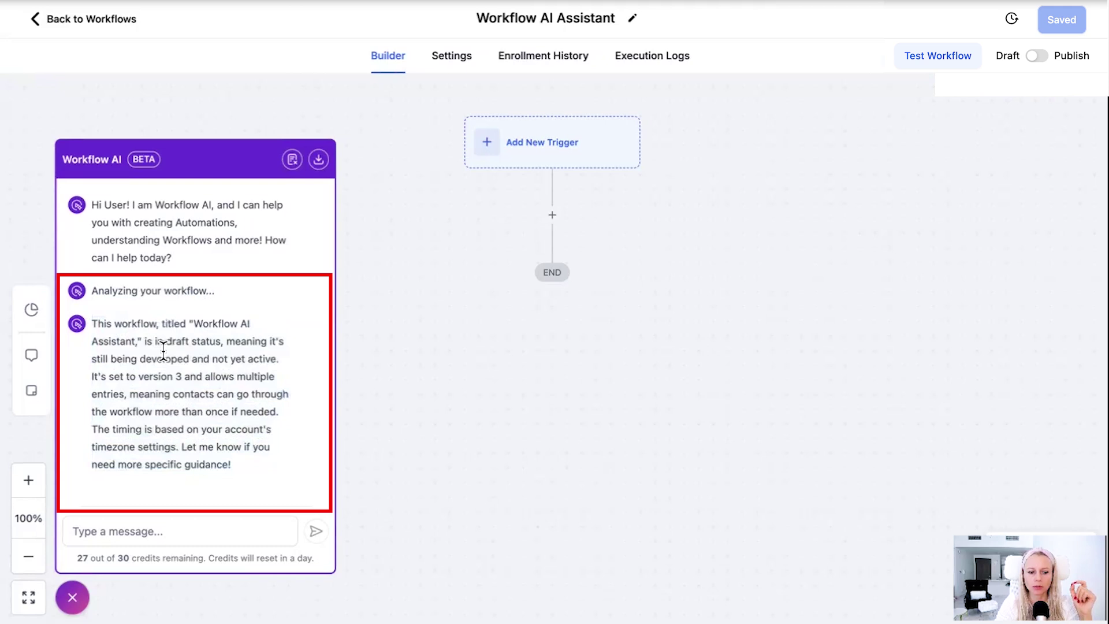
pyautogui.moveTo(199, 325); pyautogui.dragTo(222, 341)
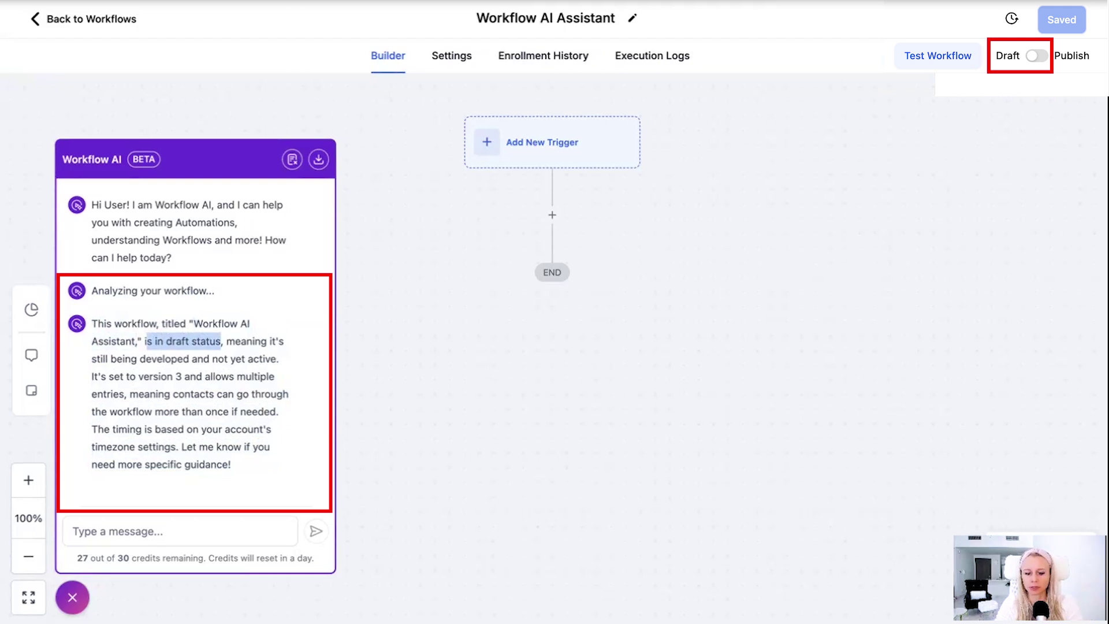
pyautogui.moveTo(275, 376); pyautogui.dragTo(132, 386)
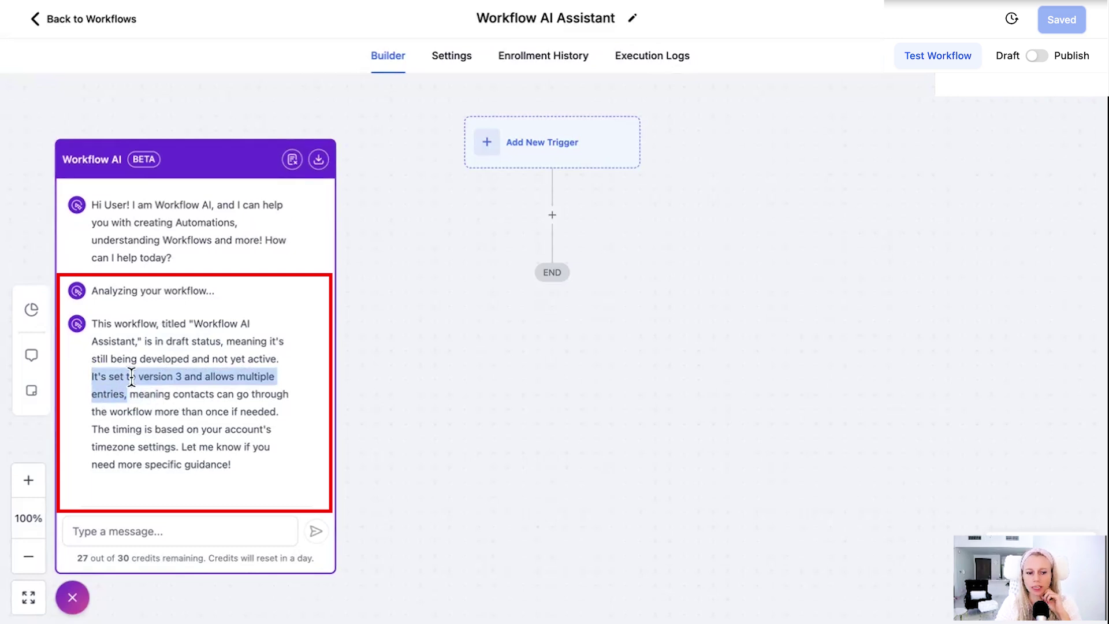
pyautogui.click(452, 67)
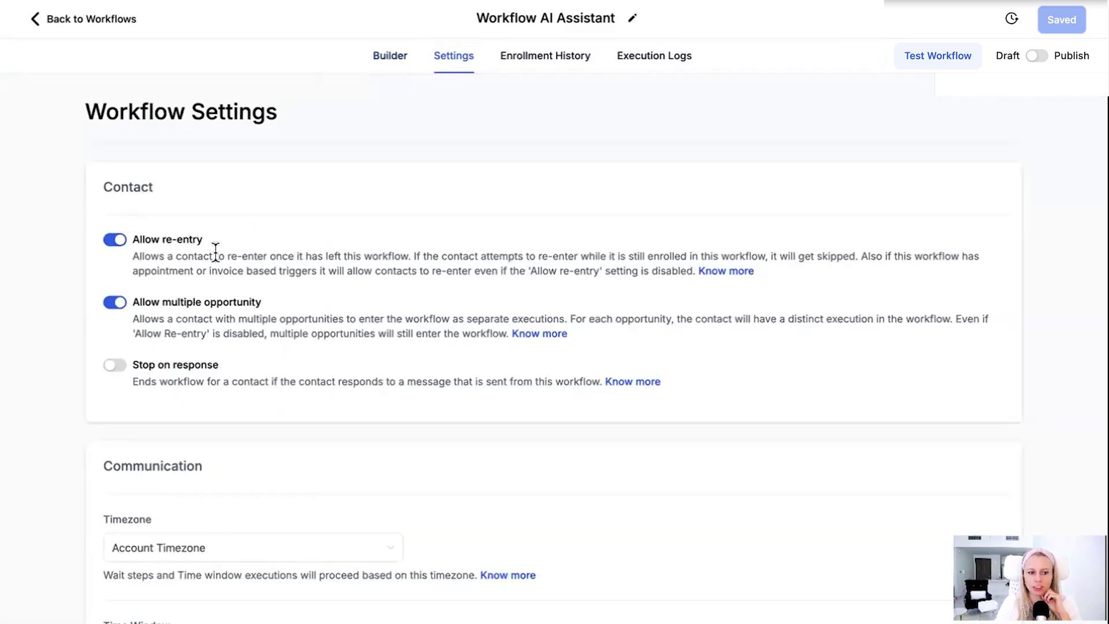
pyautogui.moveTo(133, 239); pyautogui.dragTo(201, 239)
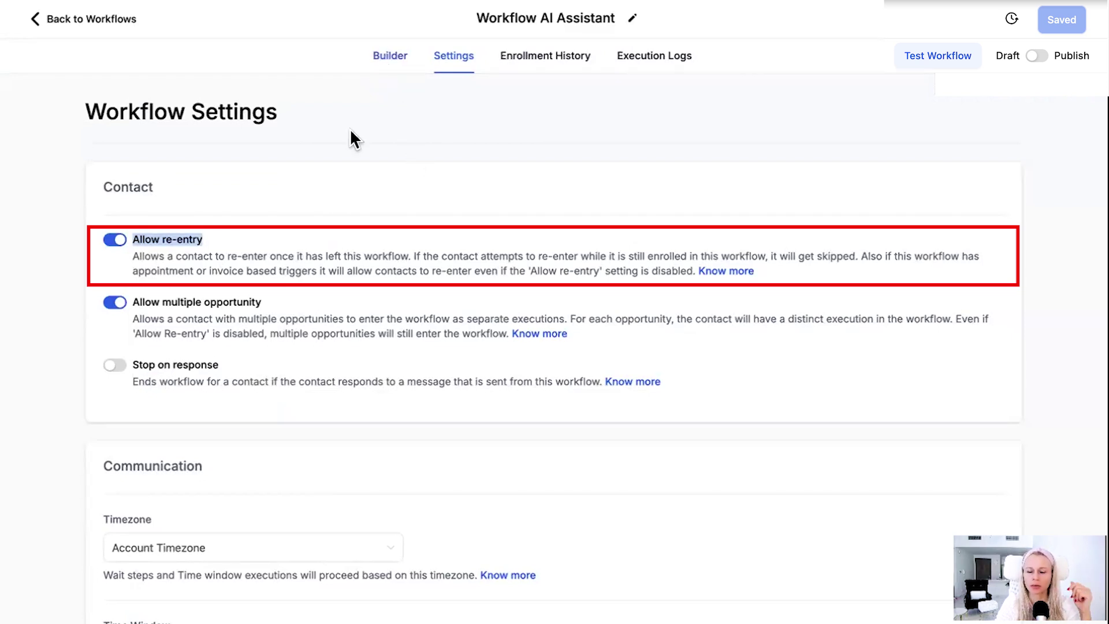
pyautogui.click(238, 230)
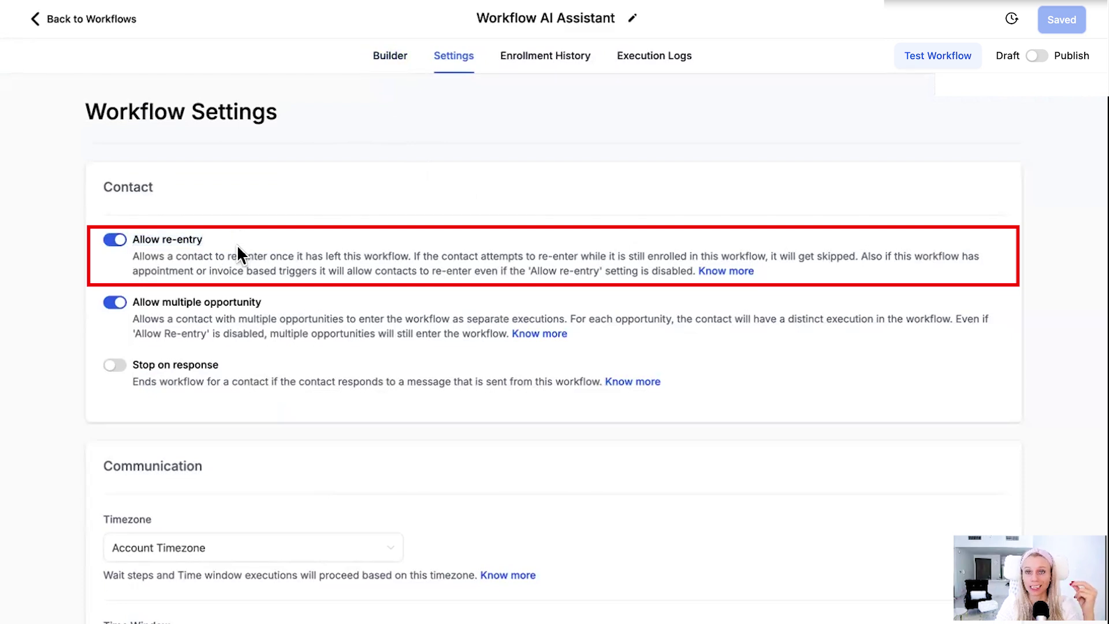
pyautogui.click(119, 242)
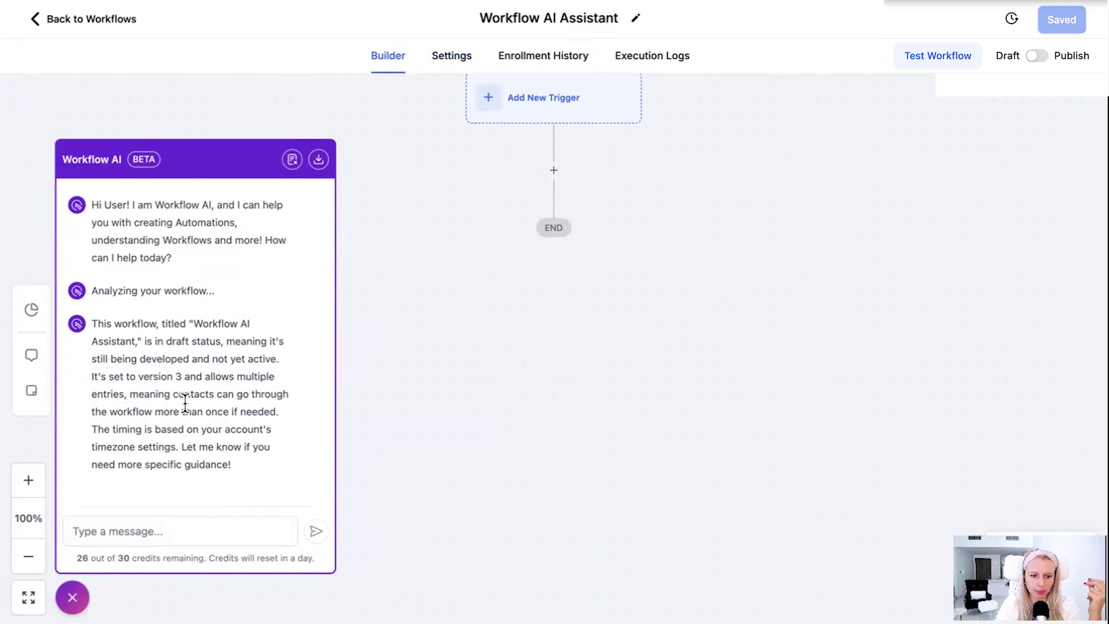
# Compare the description's timing statement with the Timezone option in the workflow settings, and return to the builder
pyautogui.moveTo(92, 435)
pyautogui.mouseDown()
pyautogui.moveTo(162, 442)
pyautogui.moveTo(159, 455)
pyautogui.moveTo(176, 447)
pyautogui.mouseUp()
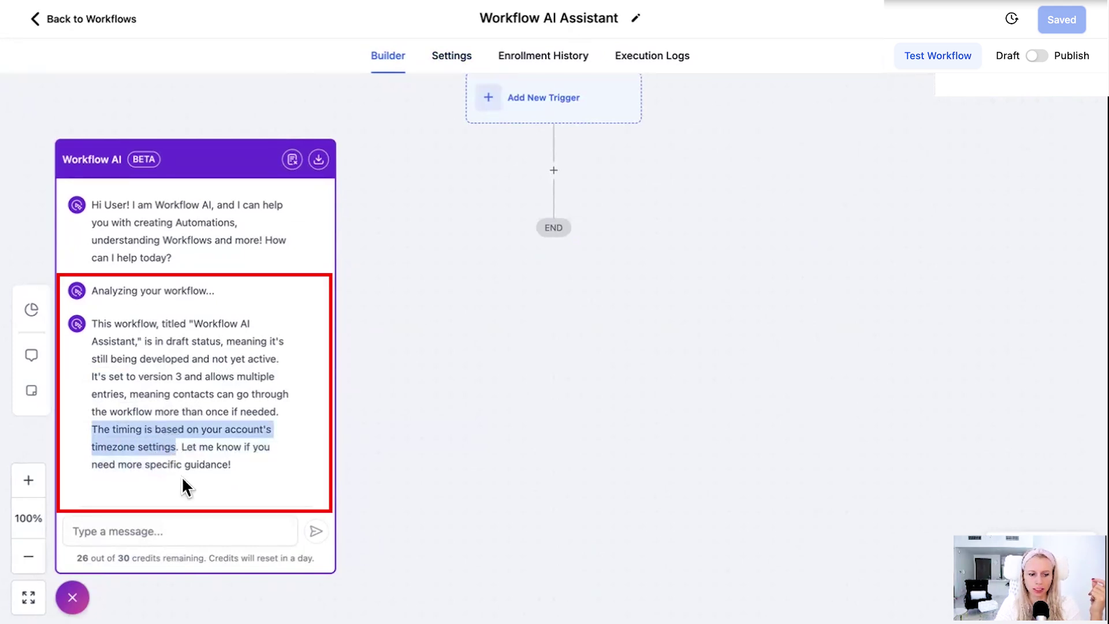
pyautogui.click(450, 55)
pyautogui.scroll(-3, 349, 442)
pyautogui.scroll(-1, 346, 431)
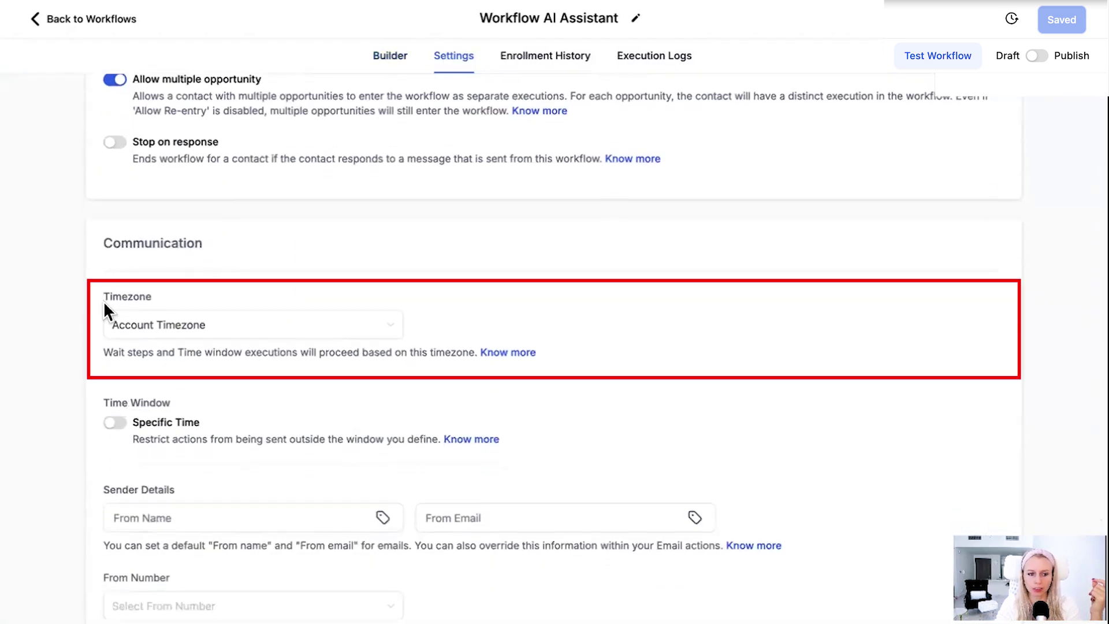
pyautogui.moveTo(104, 296); pyautogui.dragTo(172, 296)
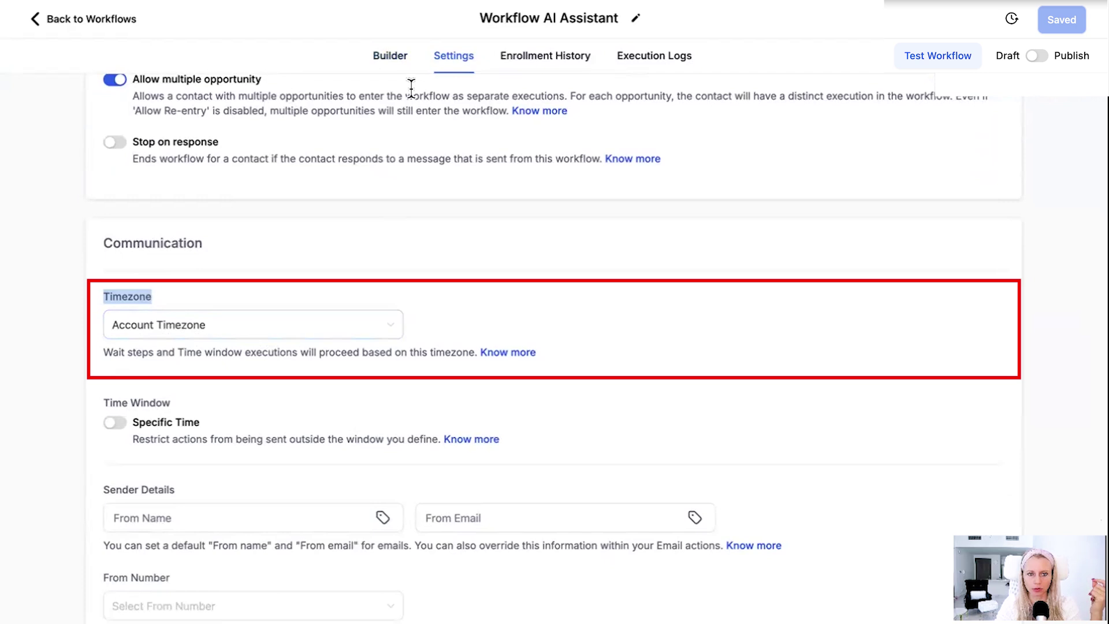
pyautogui.click(401, 57)
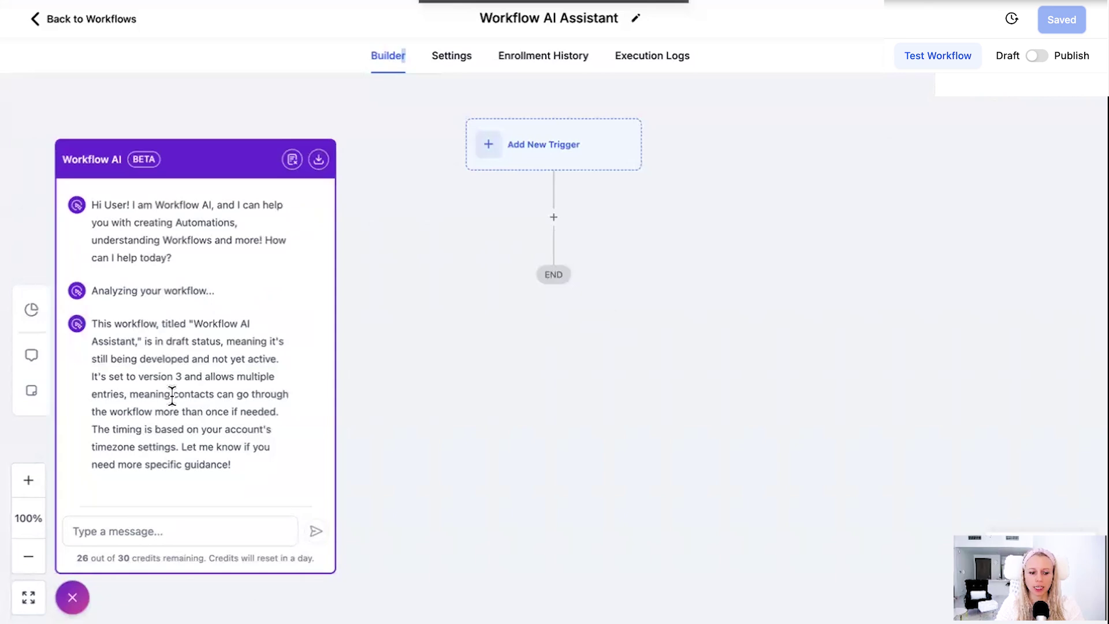
# Clear the Workflow AI chat and use Assist With Building to ask the suggested question "What is a trigger?"
pyautogui.click(292, 159)
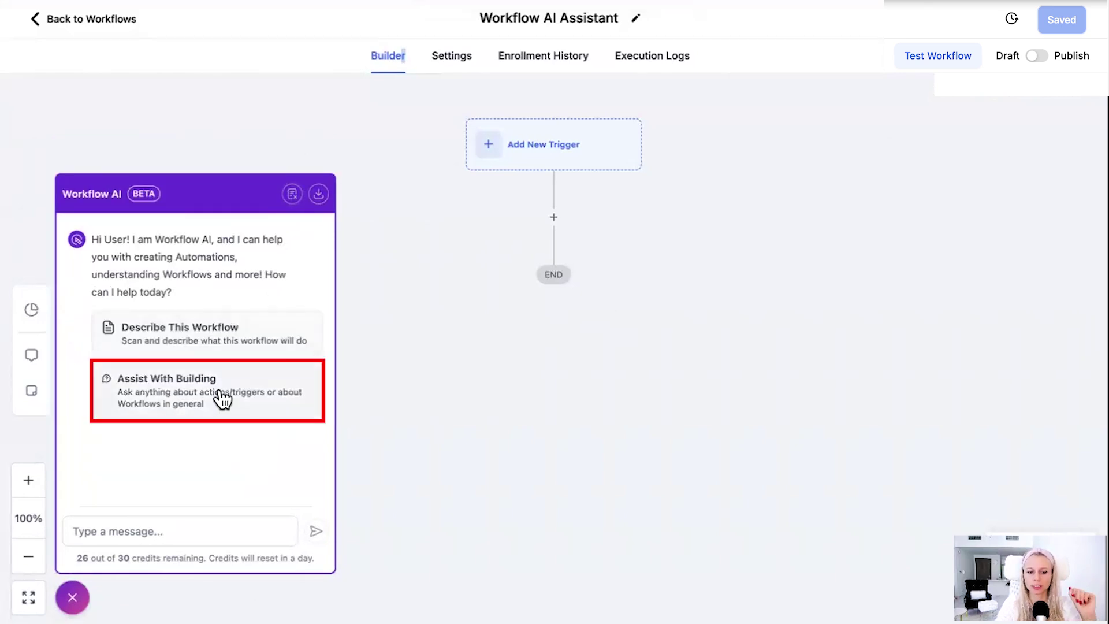
pyautogui.click(189, 399)
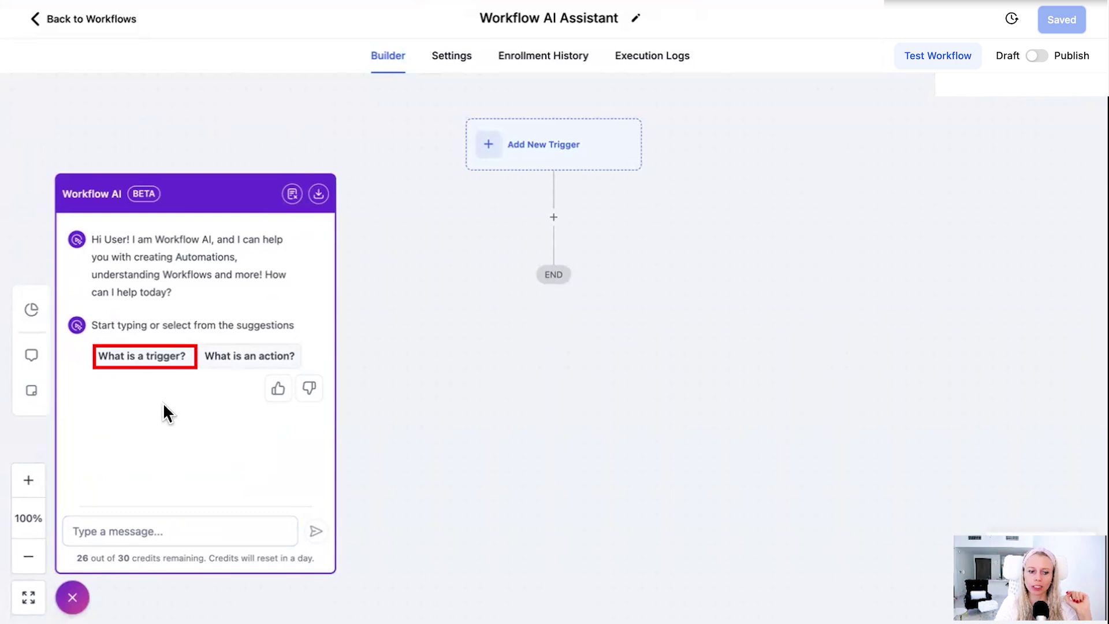
pyautogui.click(153, 360)
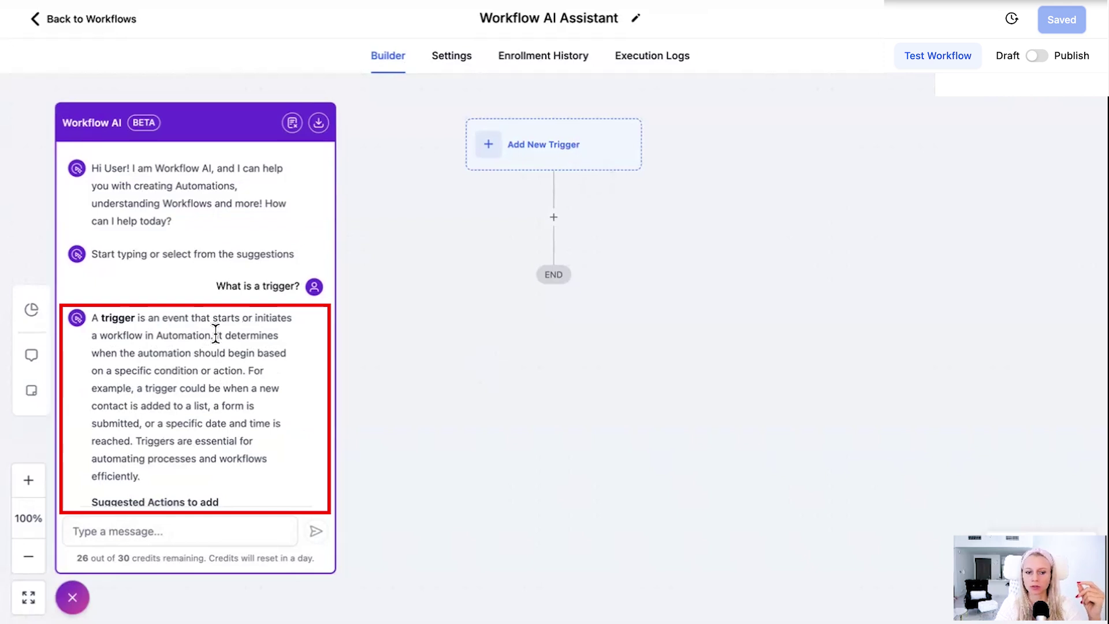
# Browse the available workflow triggers and read the trigger examples in Workflow AI's answer
pyautogui.click(540, 154)
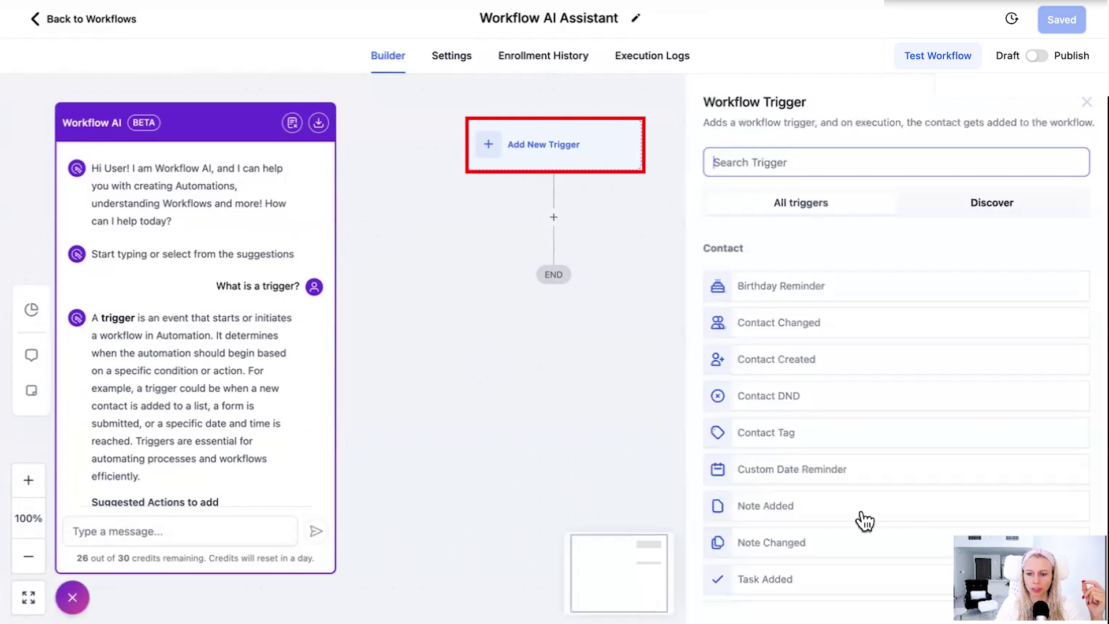
pyautogui.scroll(-5, 889, 491)
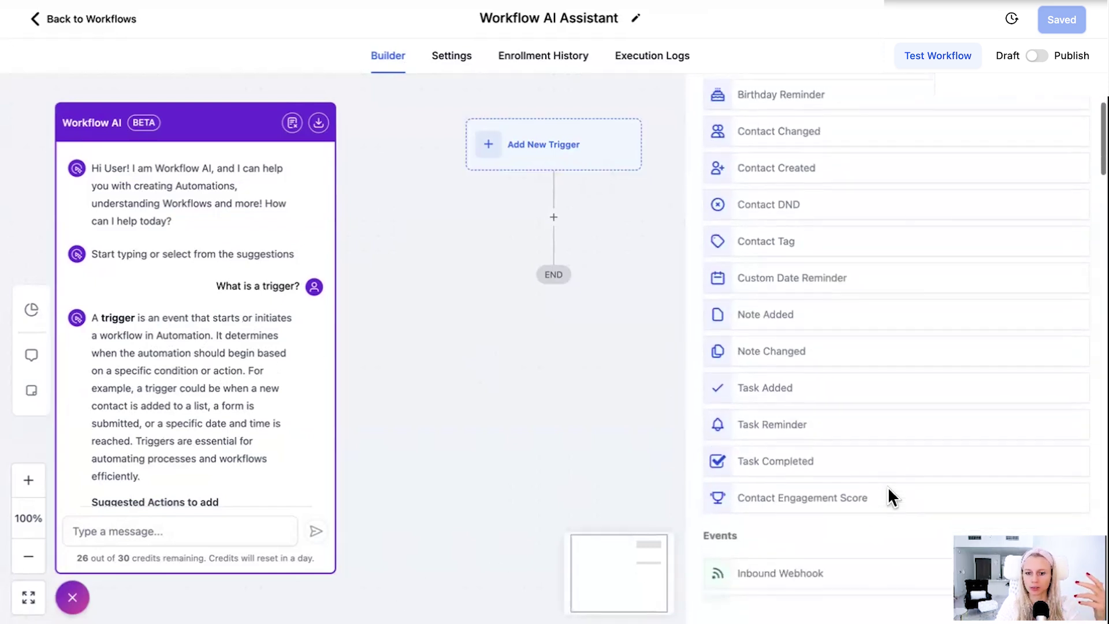
pyautogui.scroll(-8, 888, 491)
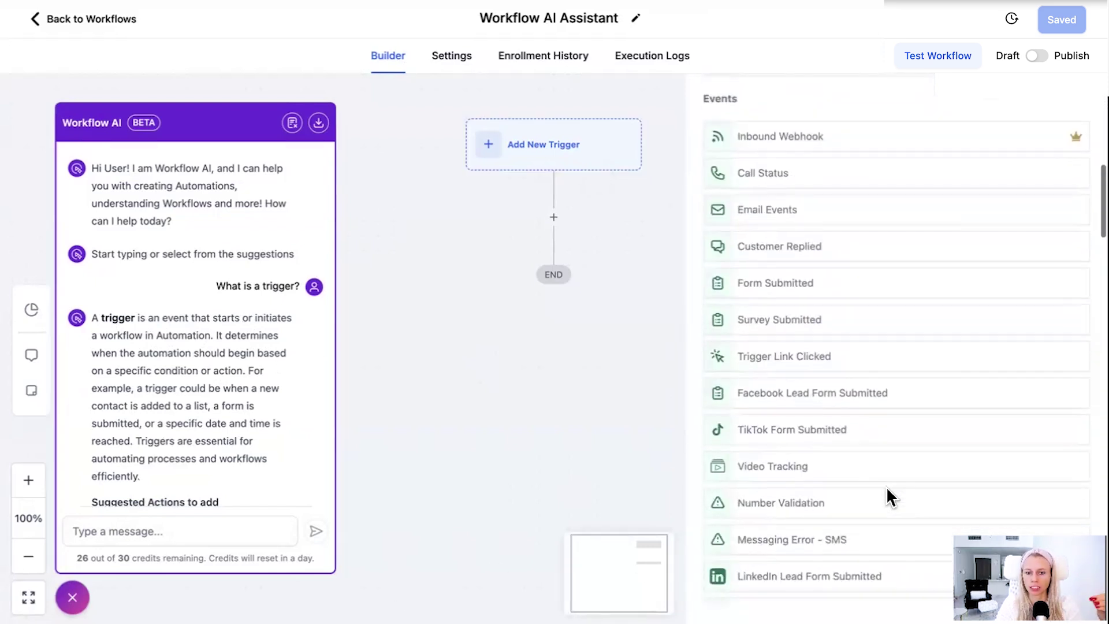
pyautogui.scroll(-4, 888, 494)
pyautogui.click(172, 385)
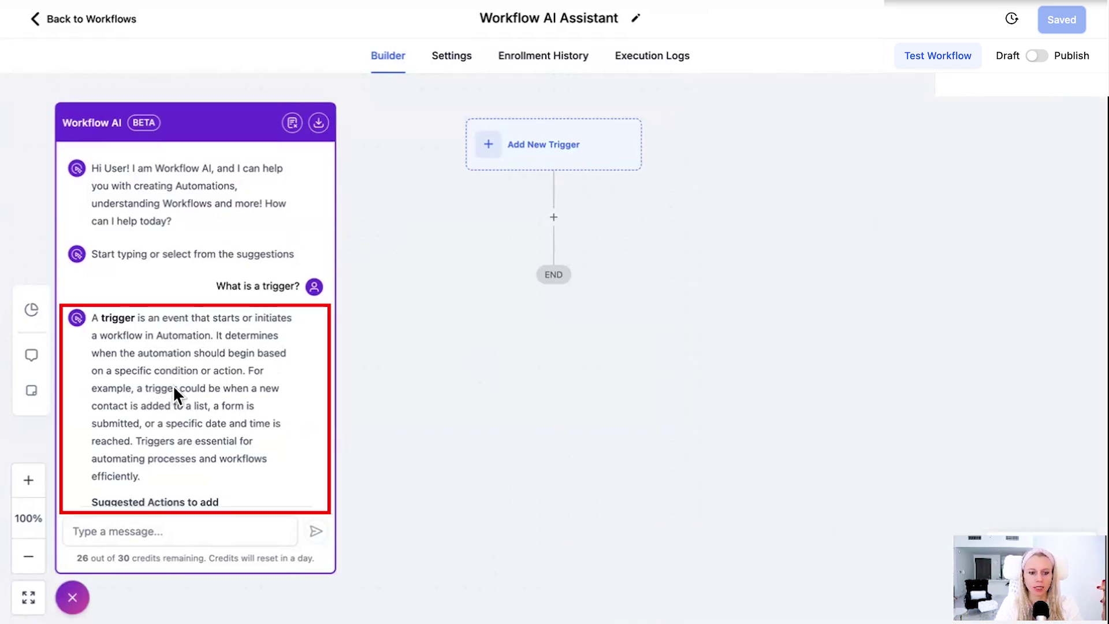
pyautogui.scroll(-2, 133, 446)
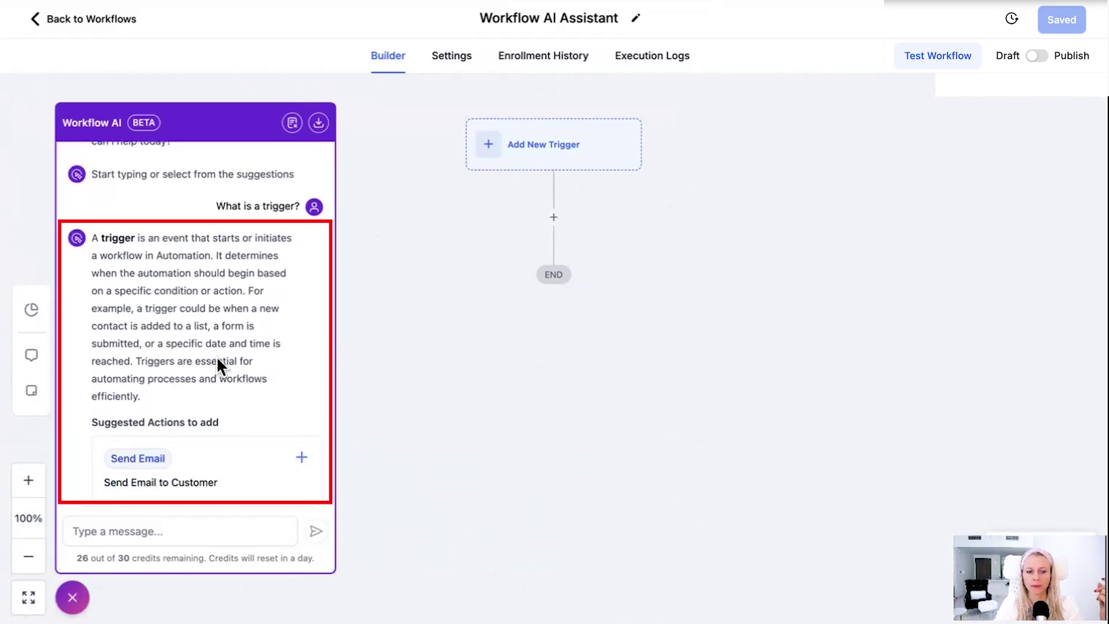
pyautogui.moveTo(247, 291); pyautogui.dragTo(132, 363)
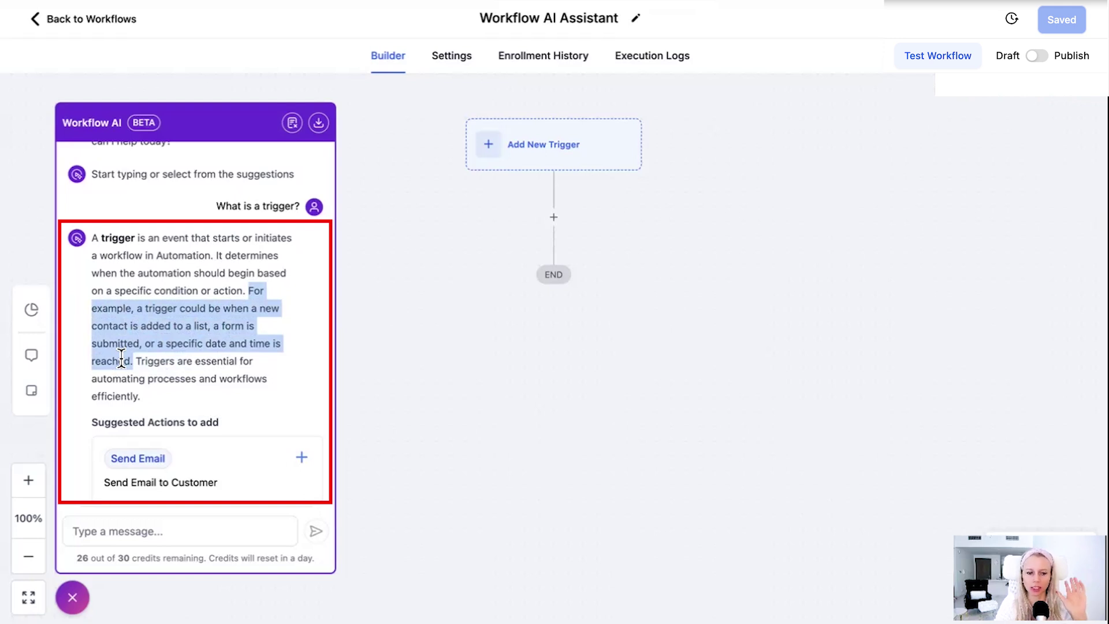
# Review the actions suggested by Workflow AI and browse the full list of actions available for the workflow
pyautogui.scroll(-5, 238, 369)
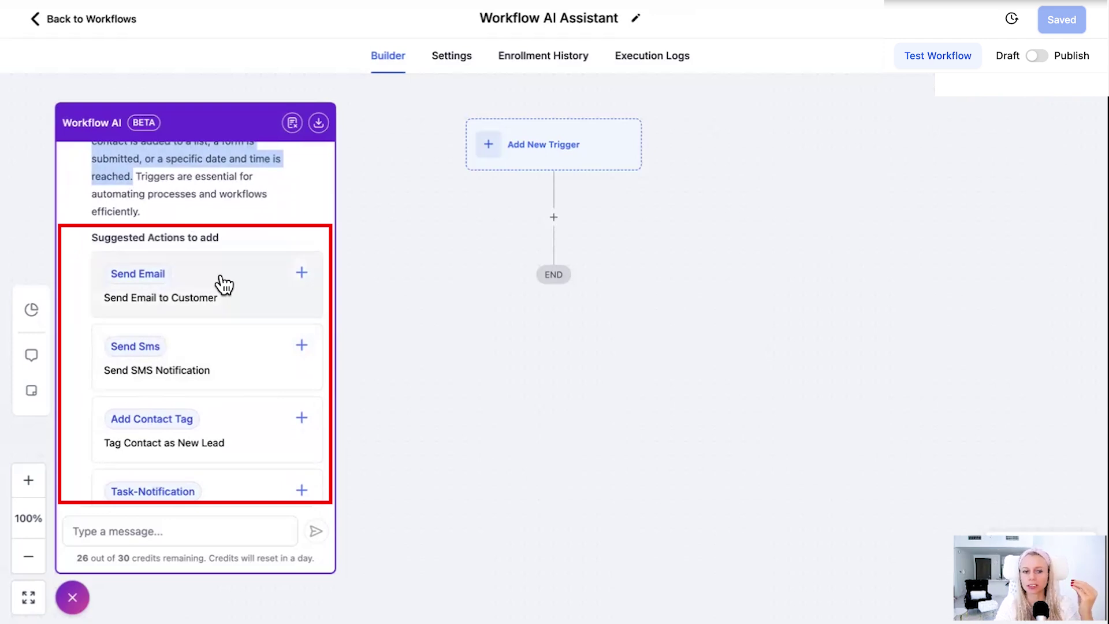
pyautogui.scroll(-2, 222, 285)
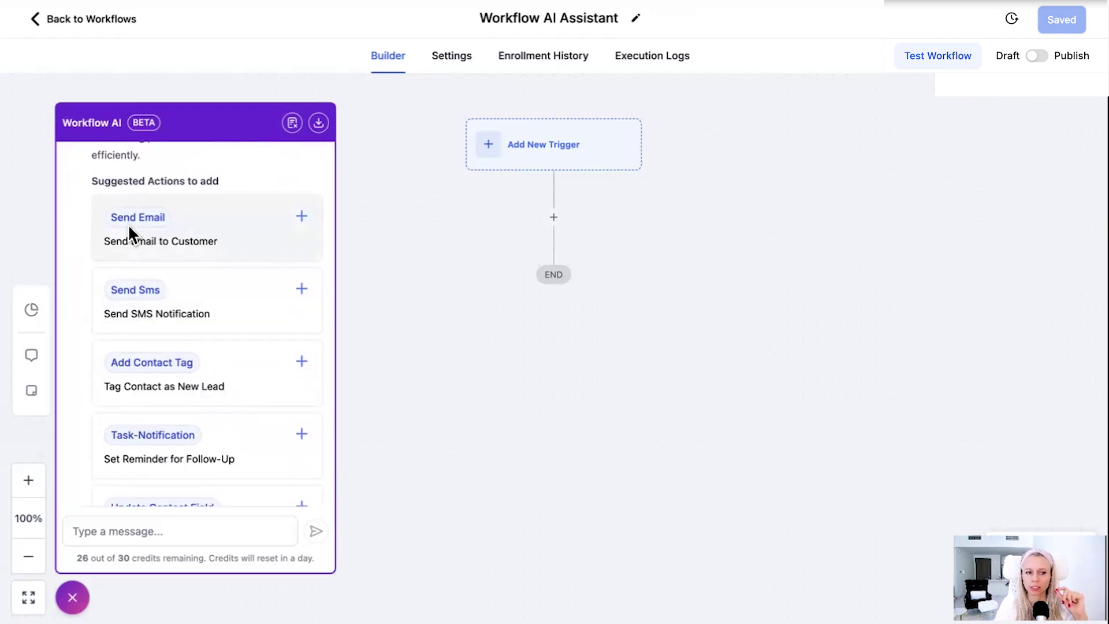
pyautogui.click(554, 220)
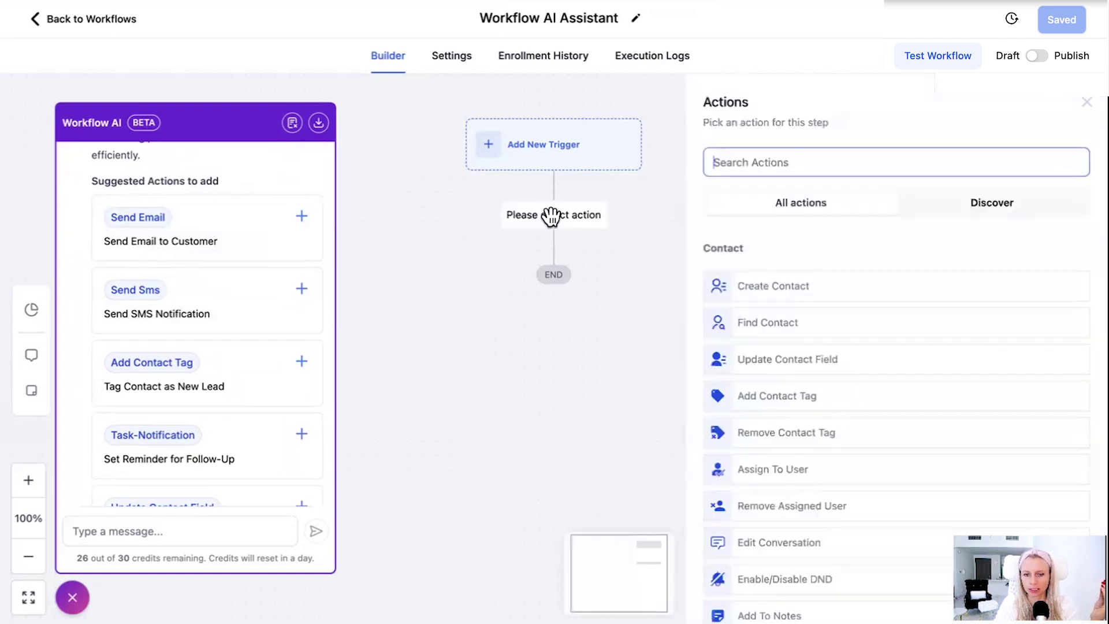
pyautogui.scroll(-1, 887, 332)
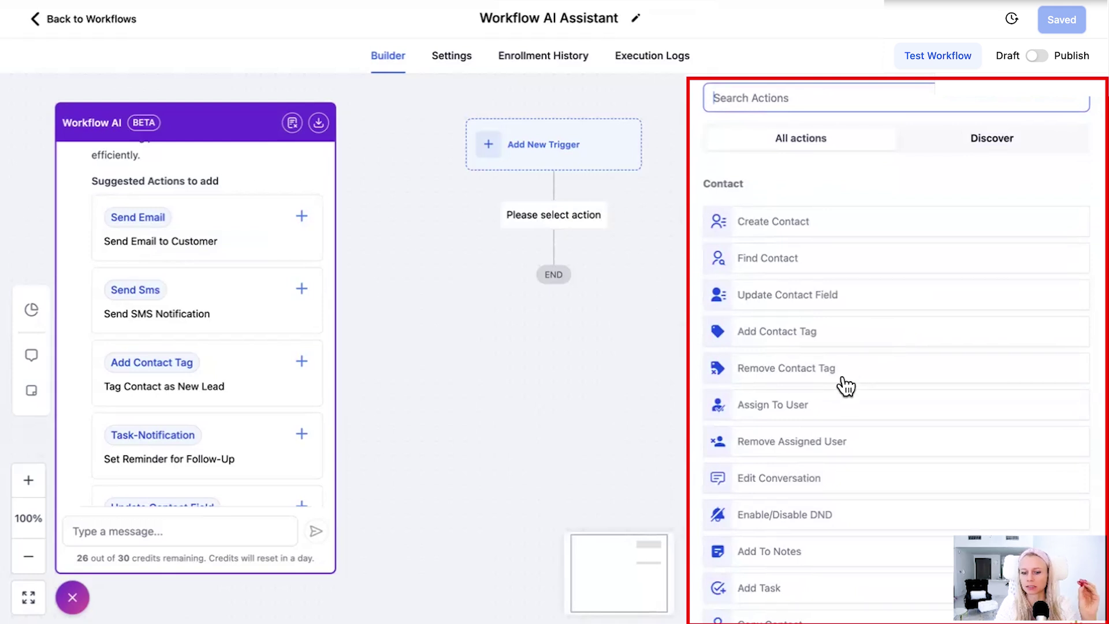
pyautogui.scroll(-2, 845, 391)
pyautogui.scroll(-4, 845, 391)
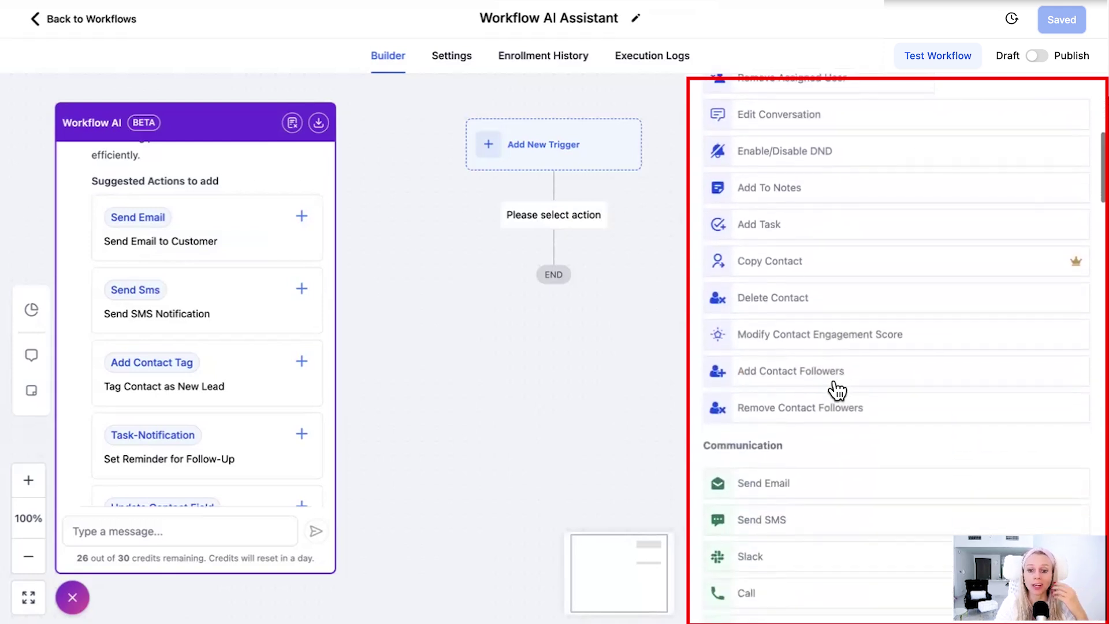
pyautogui.scroll(-5, 835, 387)
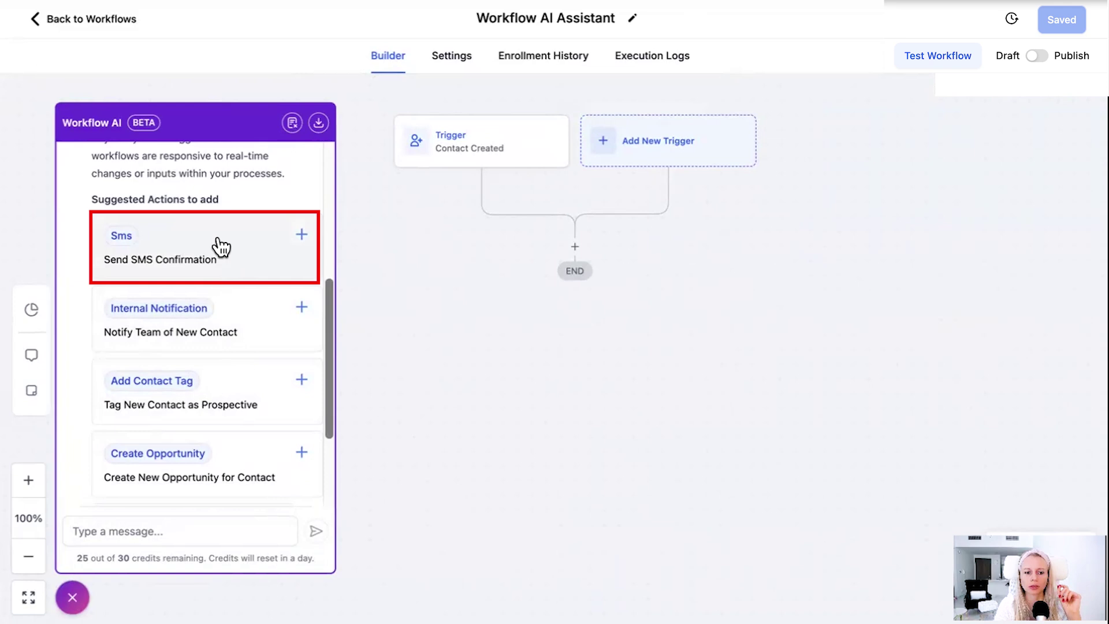
pyautogui.click(301, 237)
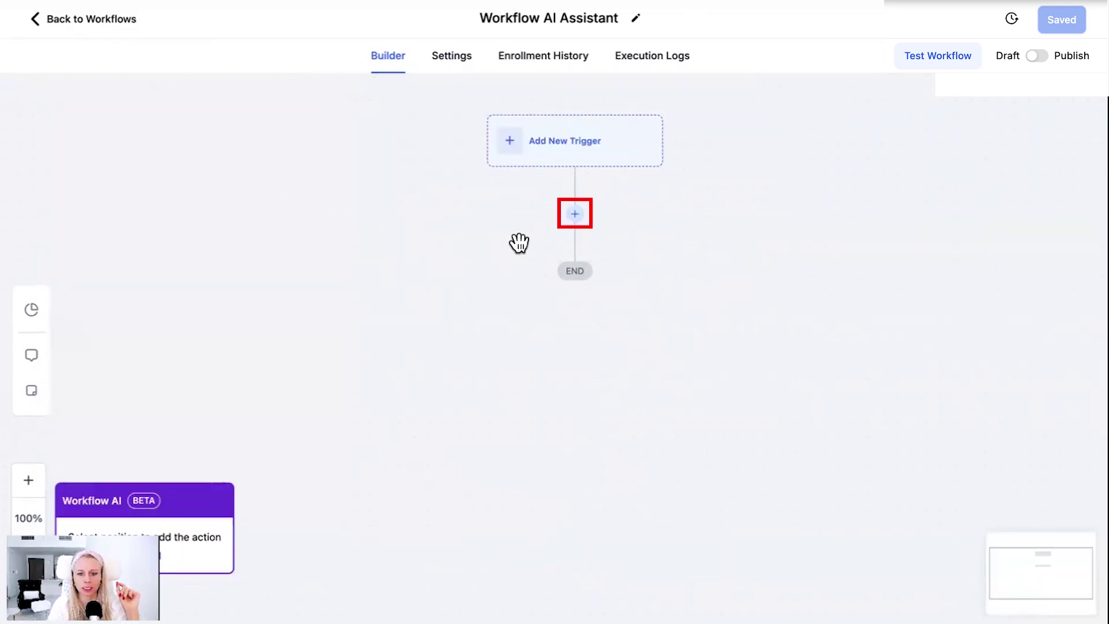
pyautogui.click(575, 216)
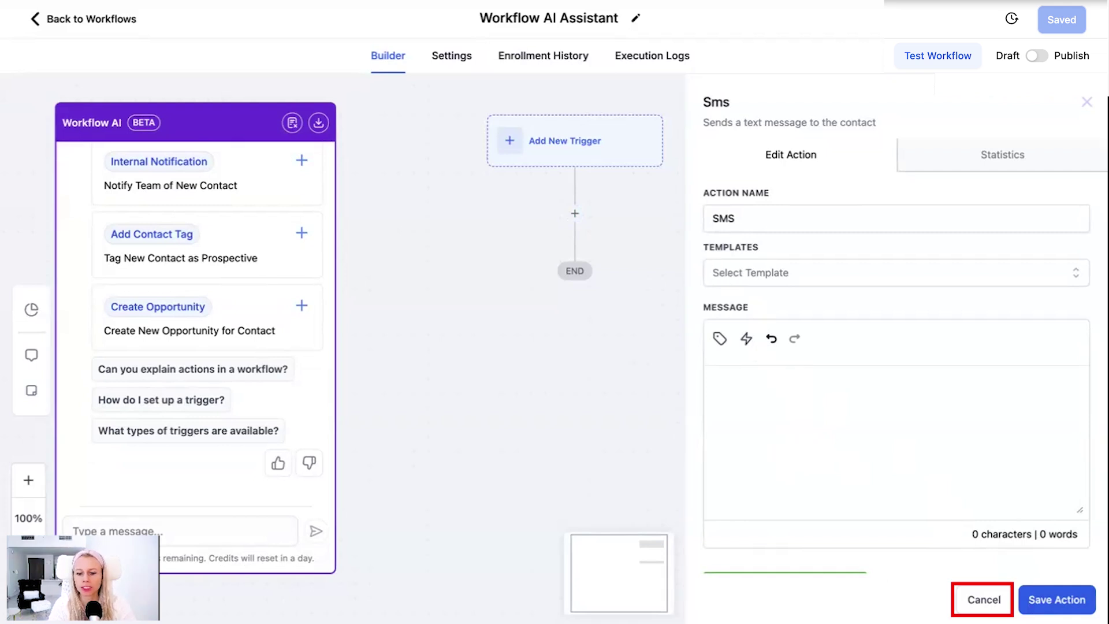
pyautogui.click(984, 600)
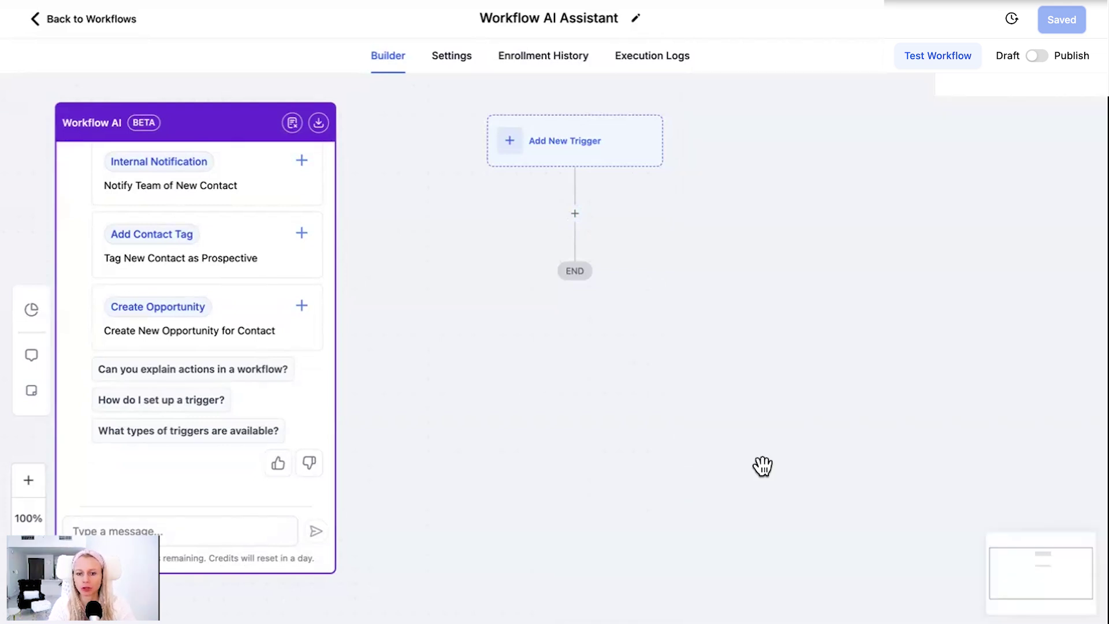
pyautogui.click(576, 218)
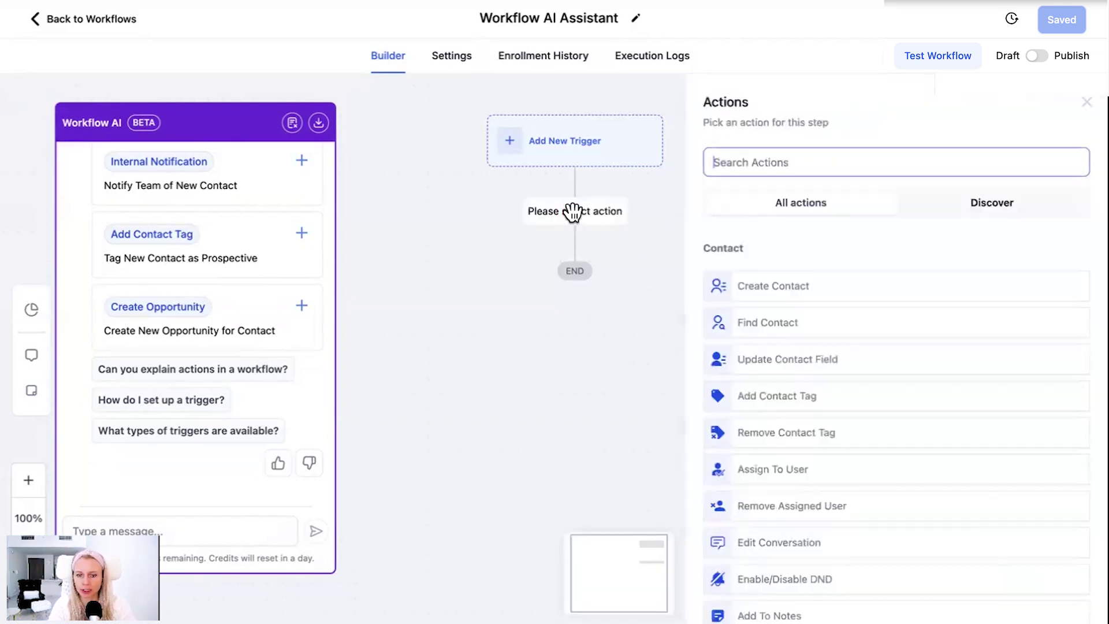
pyautogui.click(760, 163)
pyautogui.write('sms')
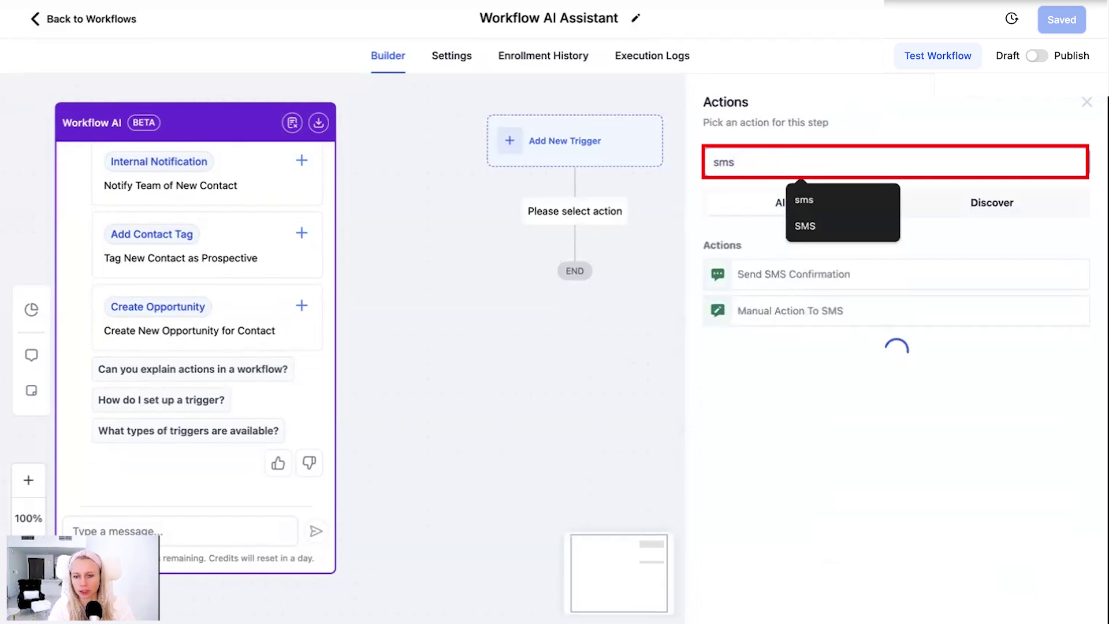
pyautogui.click(793, 276)
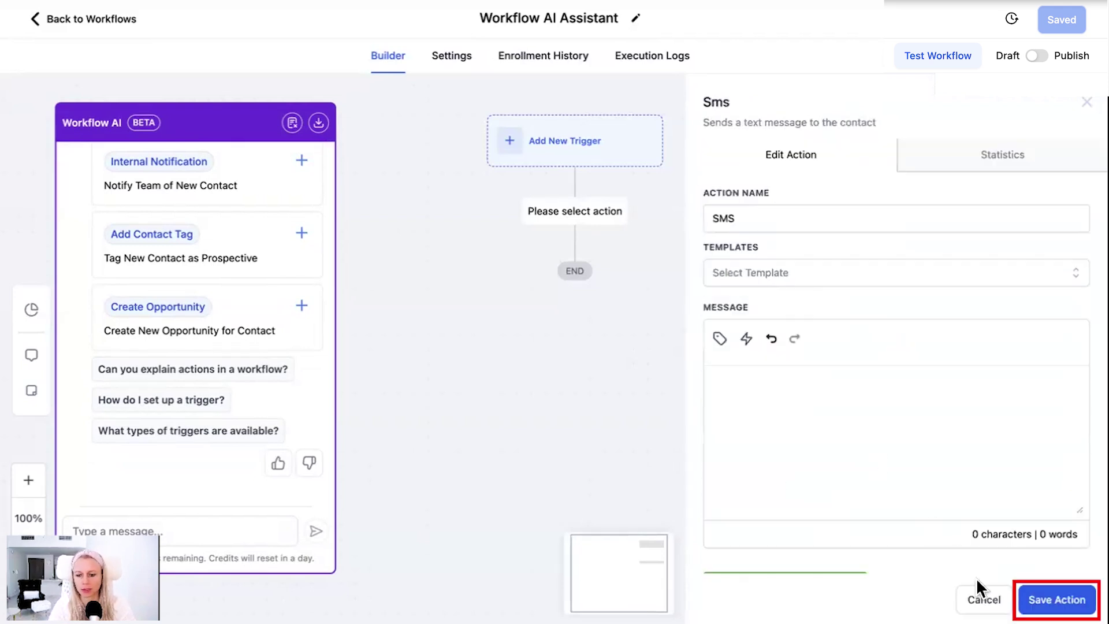
pyautogui.click(982, 599)
# Add Workflow AI's suggested Send SMS Confirmation action below the trigger, enter "SMS action" as its message, and save it
pyautogui.scroll(3, 265, 316)
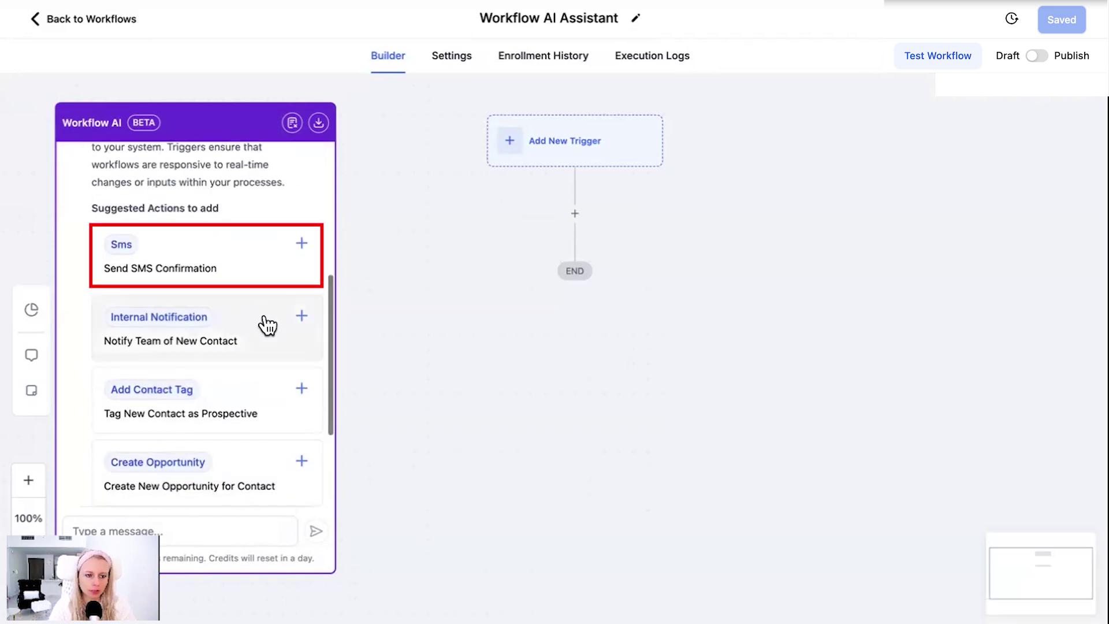
pyautogui.click(302, 243)
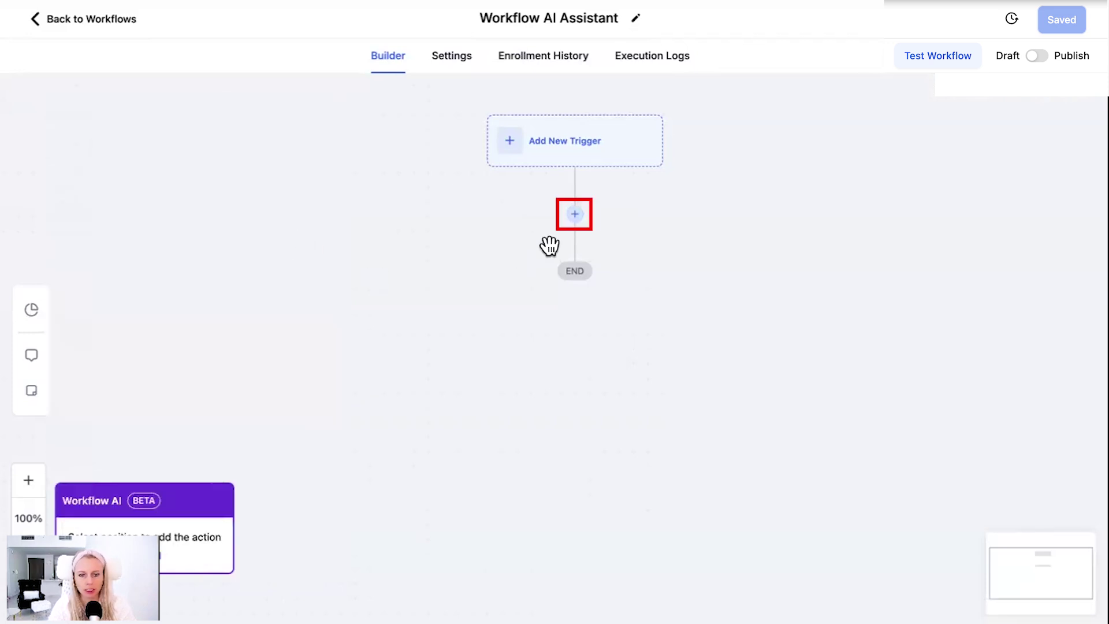
pyautogui.click(575, 216)
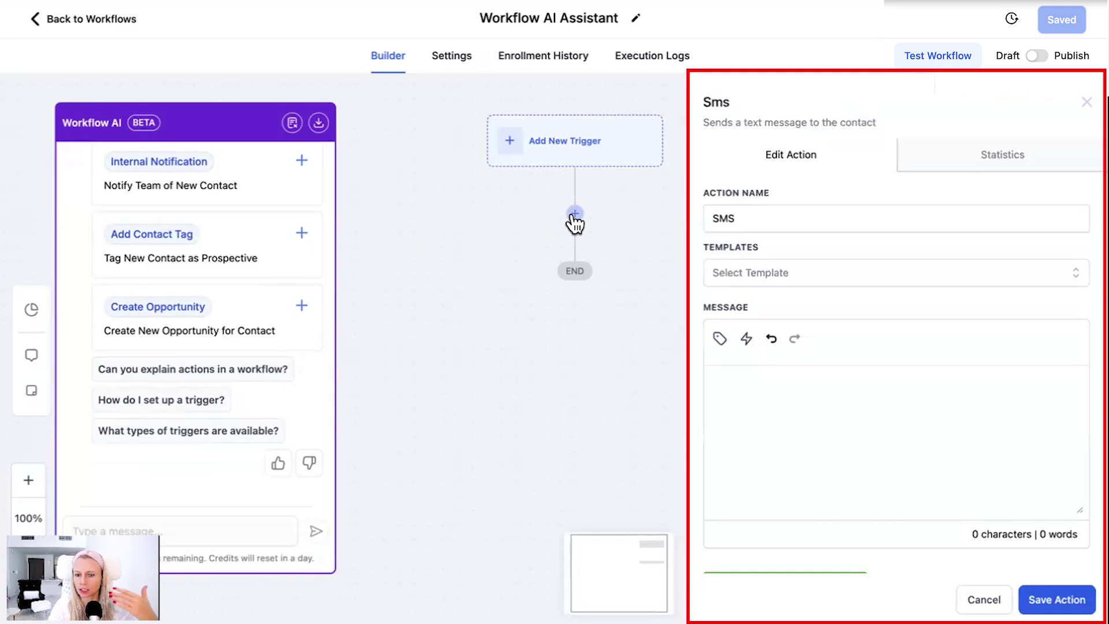
pyautogui.click(808, 416)
pyautogui.write('SMS action')
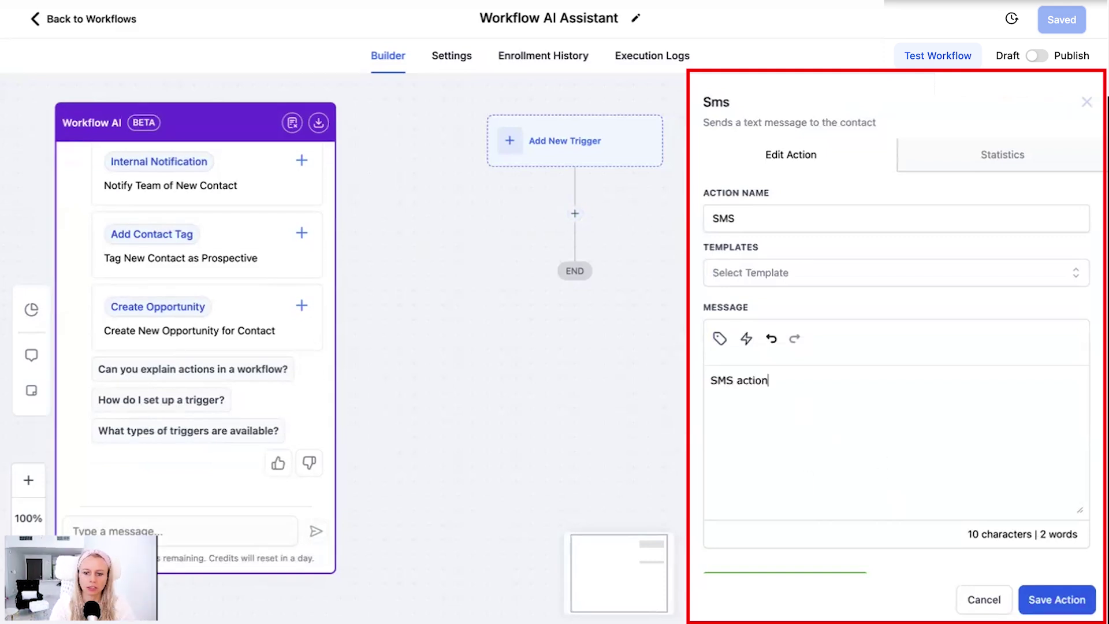
pyautogui.press('super+a')
pyautogui.scroll(-3, 832, 404)
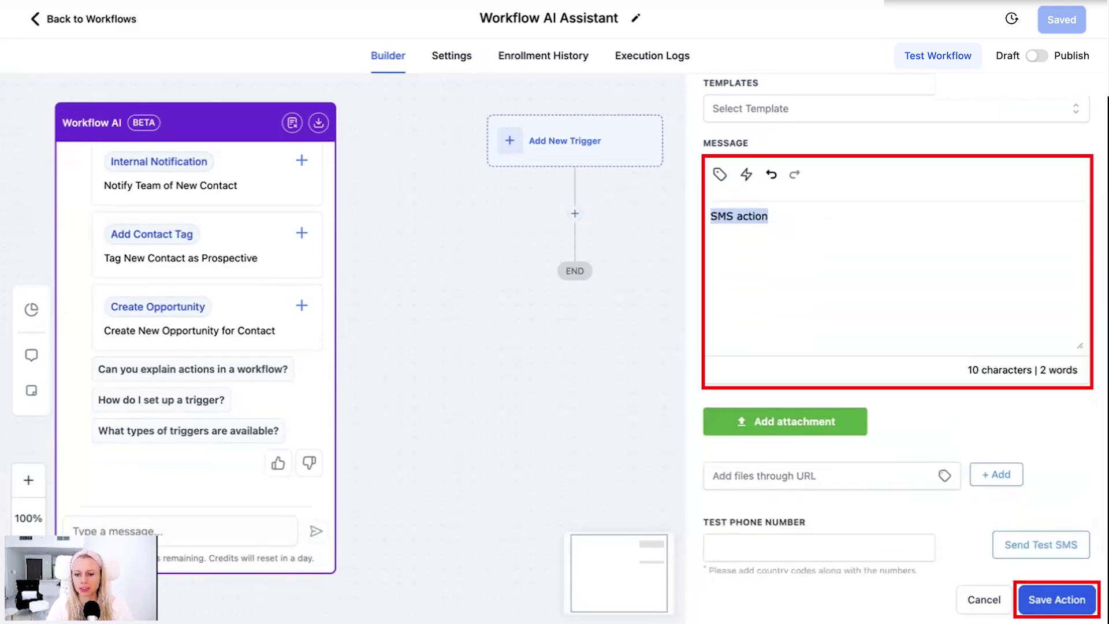
pyautogui.click(1035, 596)
# Add the suggested Add Contact Tag action after the SMS action with the tag "abandoned checkout", and save it
pyautogui.scroll(1, 276, 383)
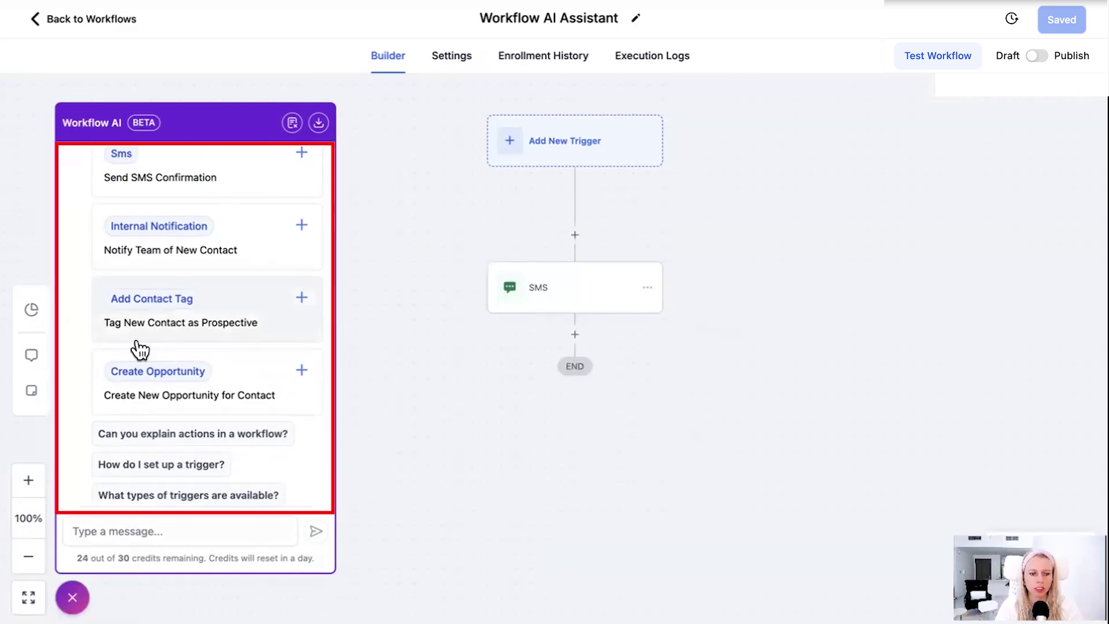
pyautogui.scroll(-1, 247, 355)
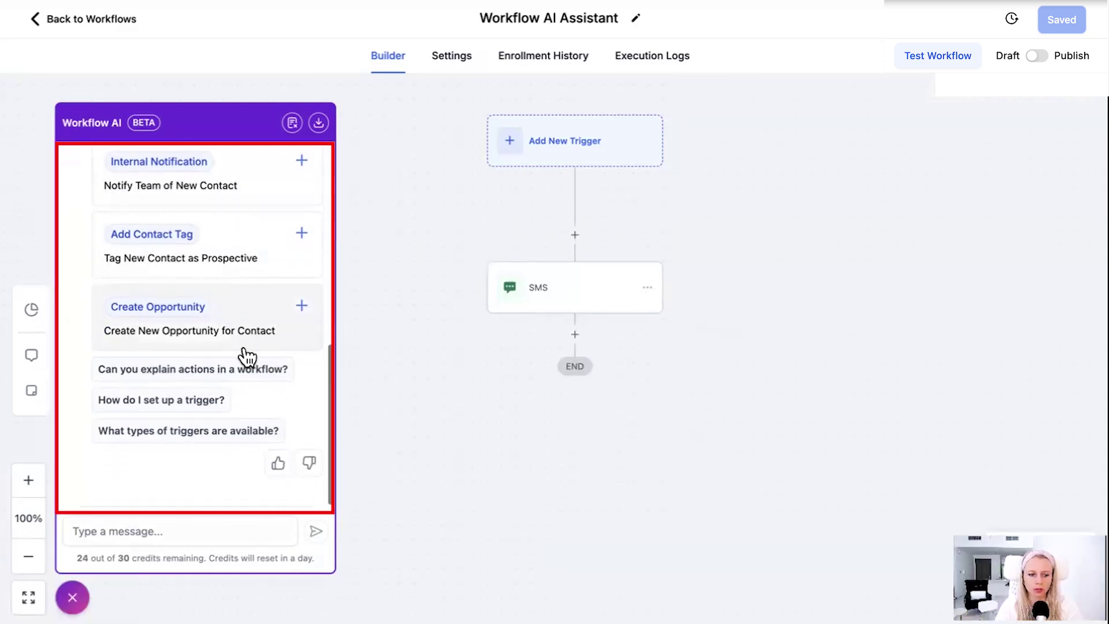
pyautogui.scroll(1, 243, 338)
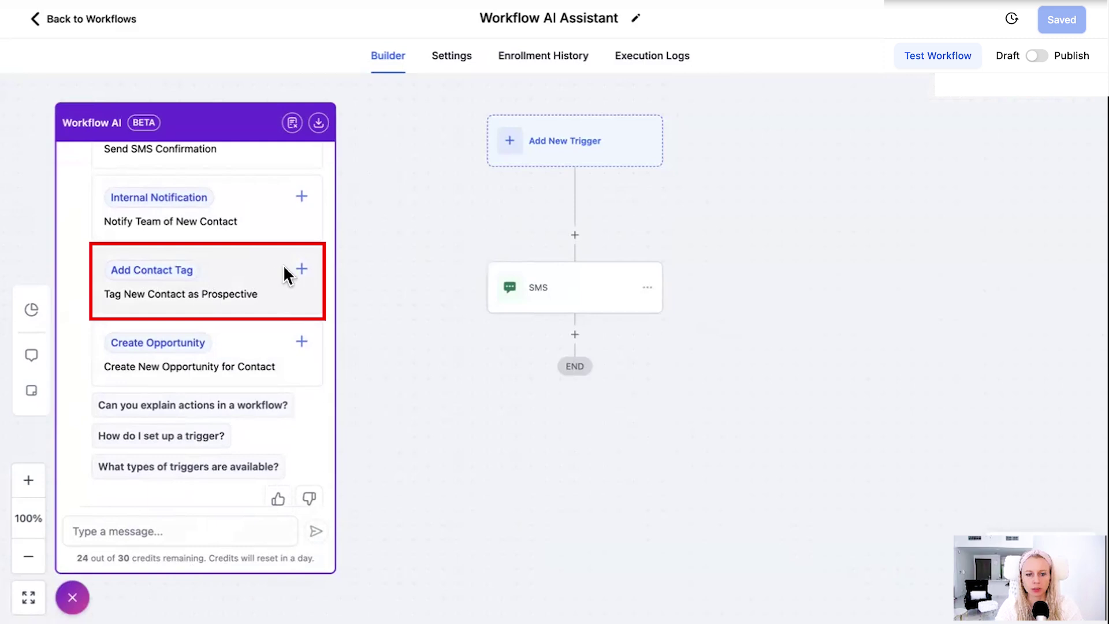
pyautogui.click(301, 268)
pyautogui.click(574, 335)
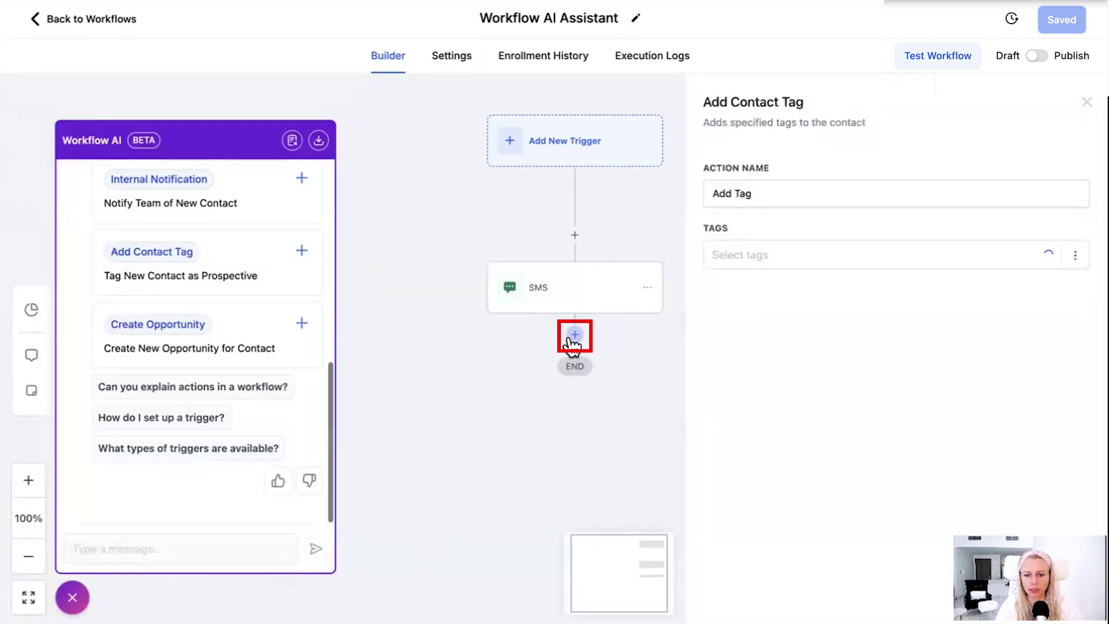
pyautogui.click(743, 255)
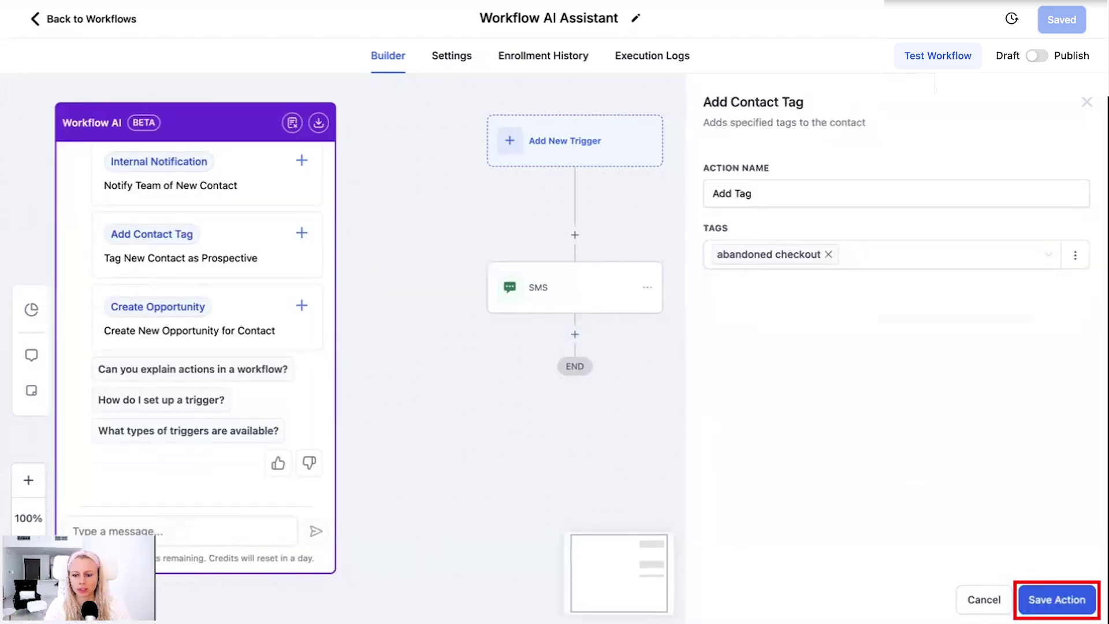
pyautogui.click(1074, 599)
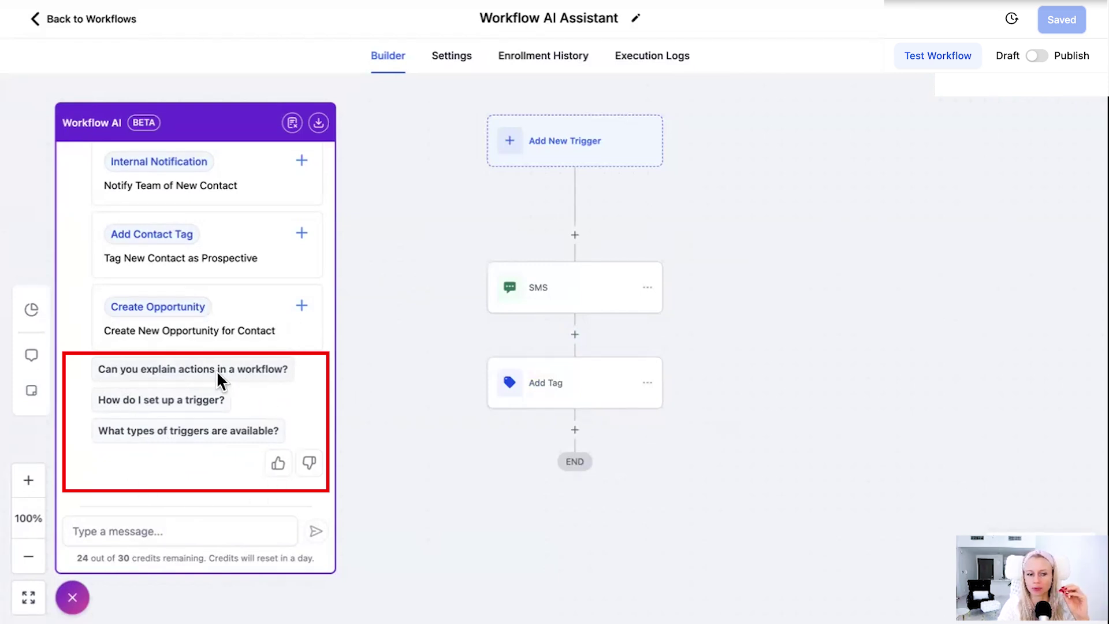
# Ask Workflow AI the suggested question "Can you explain actions in a workflow?" and read its explanation
pyautogui.click(253, 368)
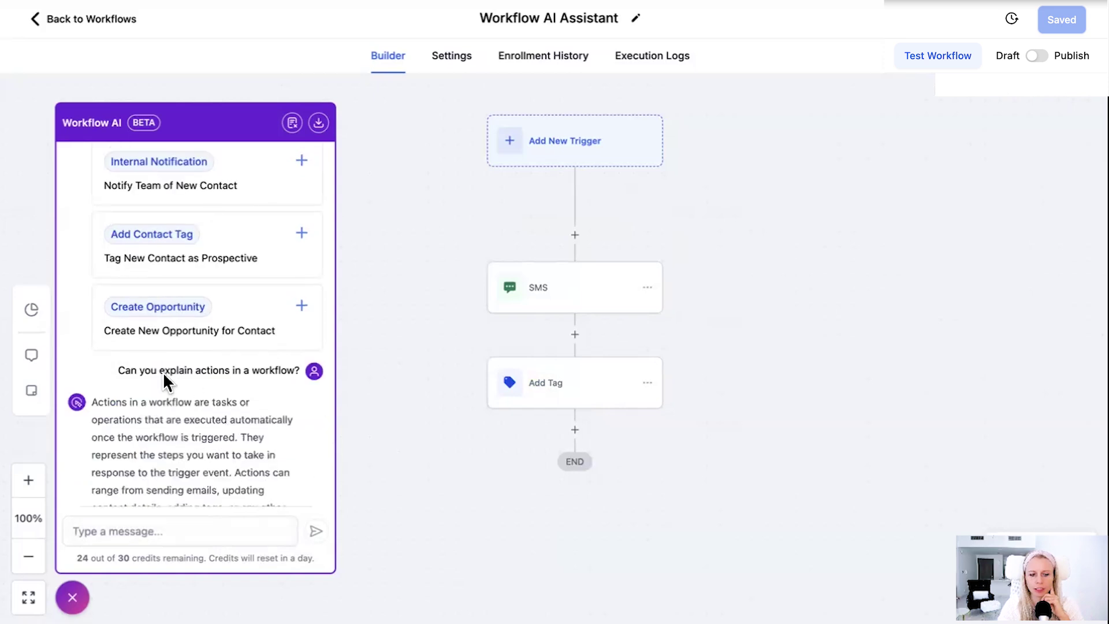
pyautogui.scroll(-3, 163, 372)
pyautogui.moveTo(246, 271); pyautogui.dragTo(247, 289)
pyautogui.moveTo(92, 254); pyautogui.dragTo(181, 397)
pyautogui.scroll(-4, 317, 449)
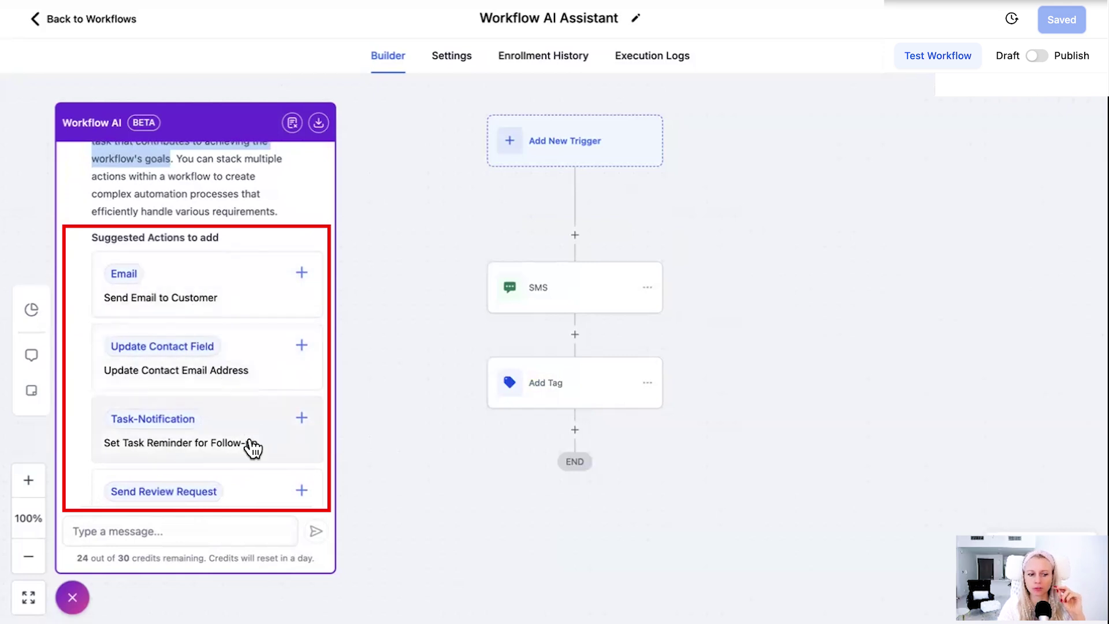
# Review the actions and follow-up questions suggested under the answer, and rate the answer as helpful
pyautogui.scroll(-1, 248, 448)
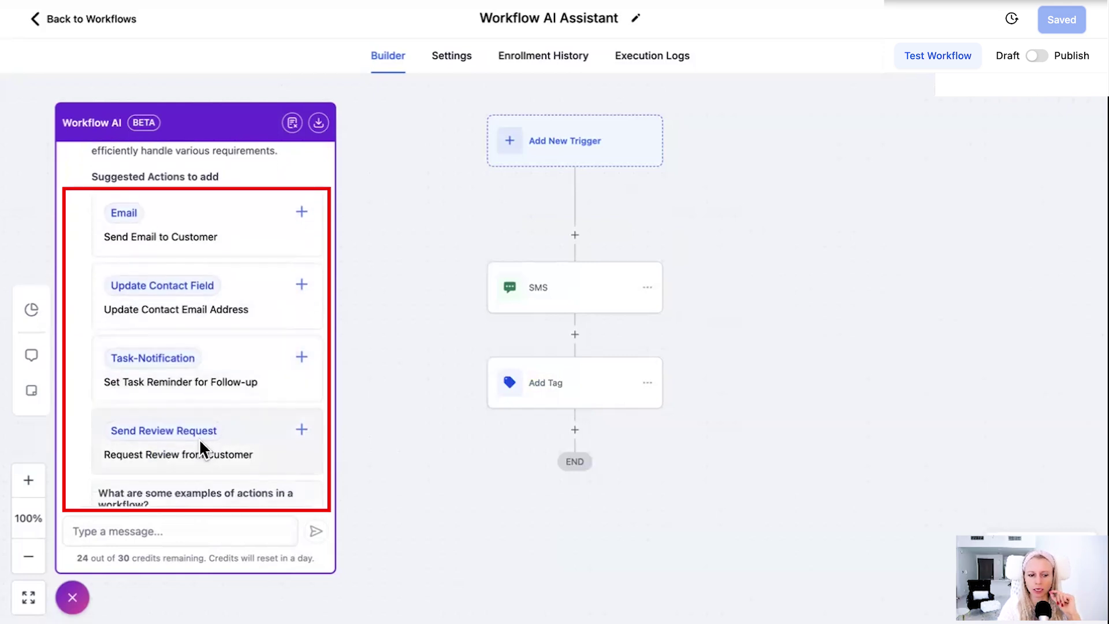
pyautogui.scroll(-2, 191, 451)
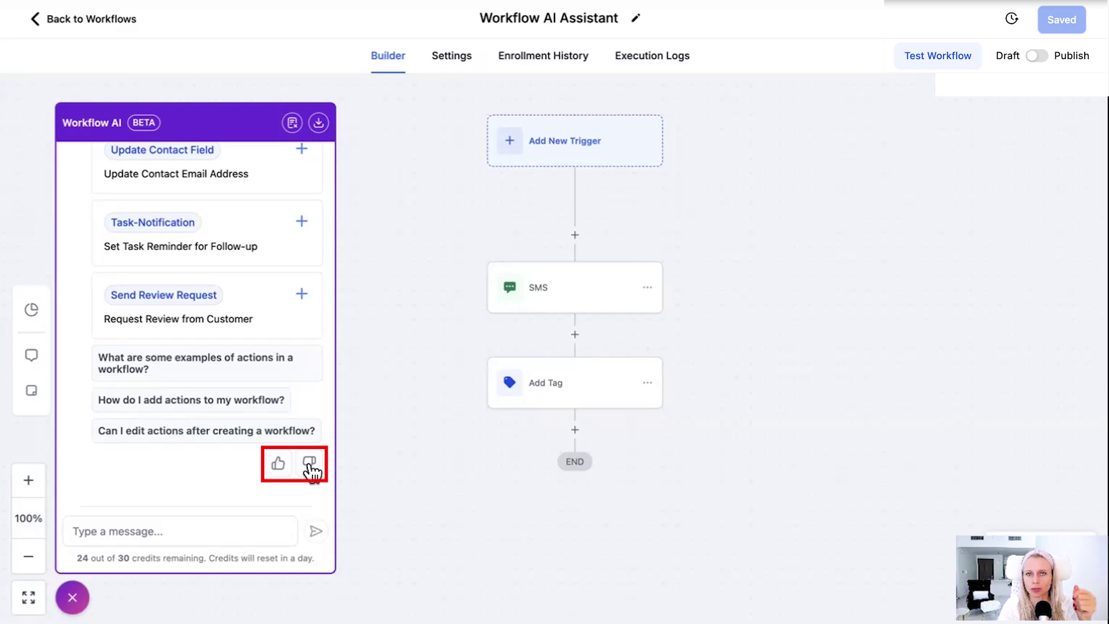
pyautogui.click(278, 465)
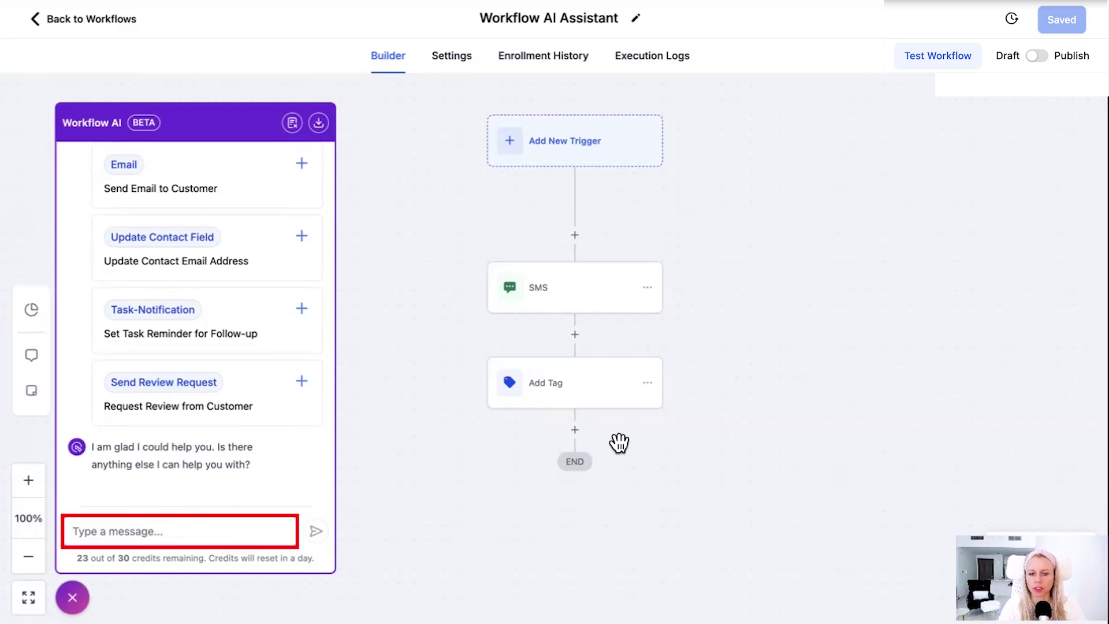
# Delete the Add Tag and SMS actions from the workflow
pyautogui.click(648, 383)
pyautogui.moveTo(709, 500)
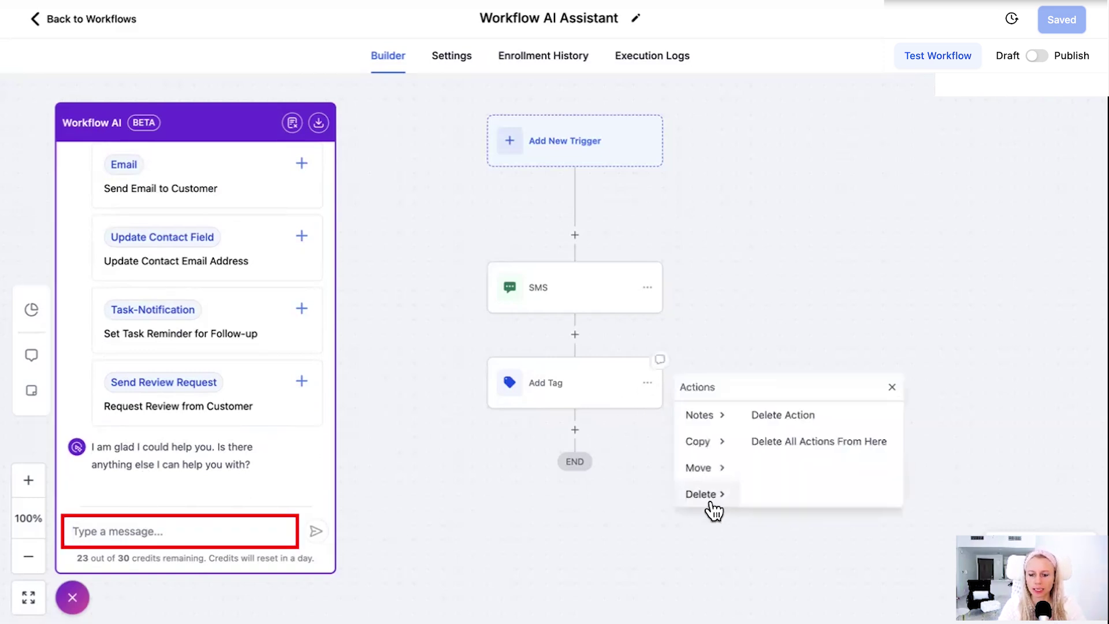
pyautogui.click(762, 418)
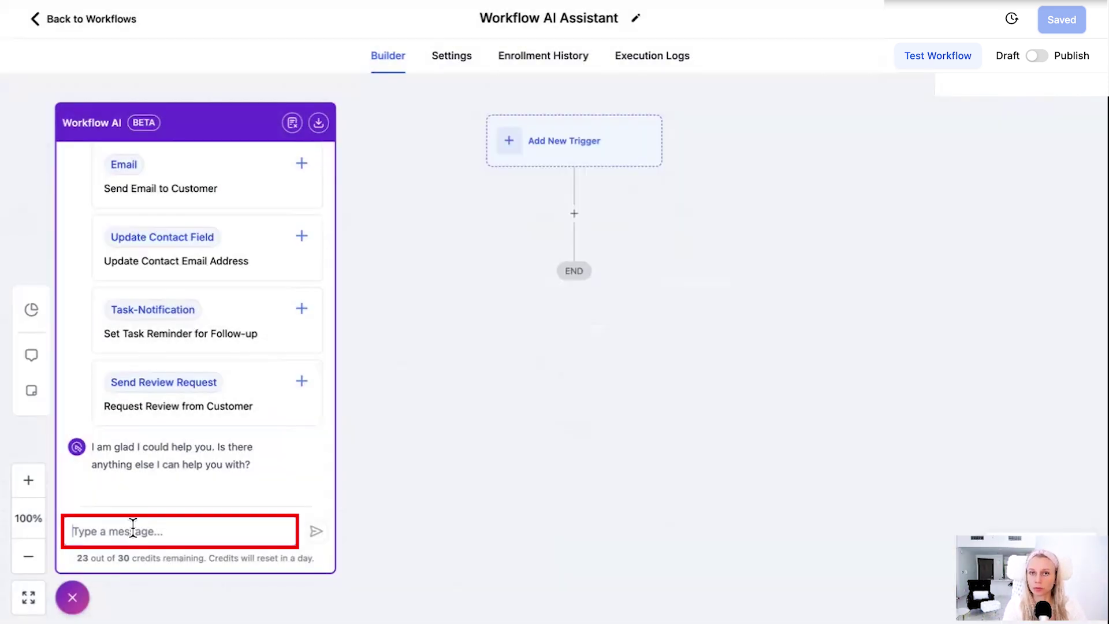
# Ask Workflow AI "how to build workflow for appointments" and read the beginning of its answer
pyautogui.write('how to build workflow for appointments')
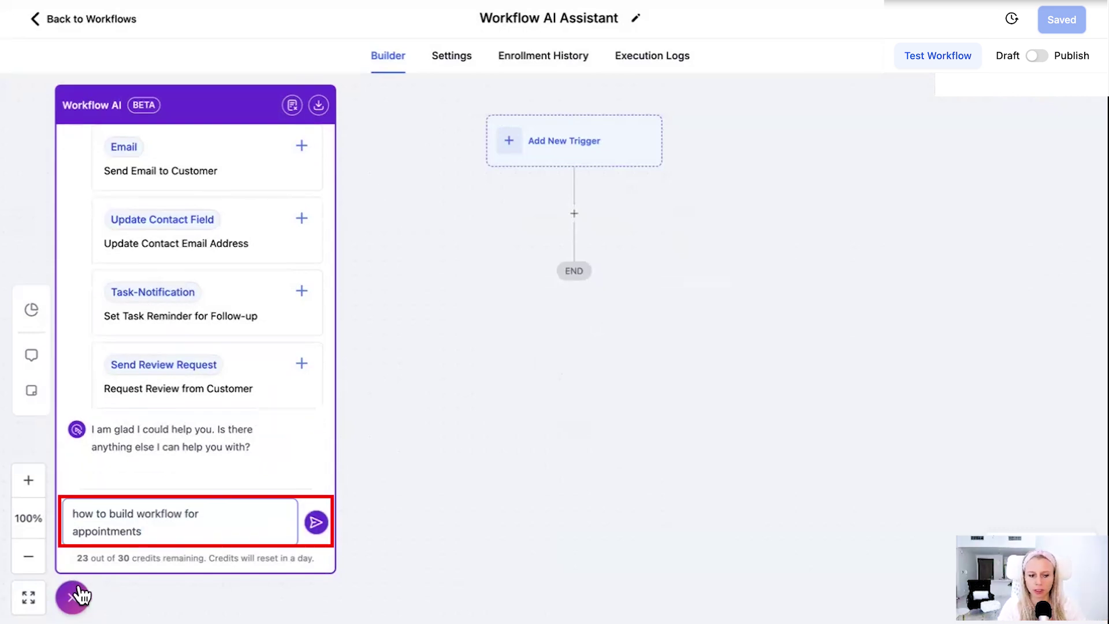
pyautogui.click(316, 527)
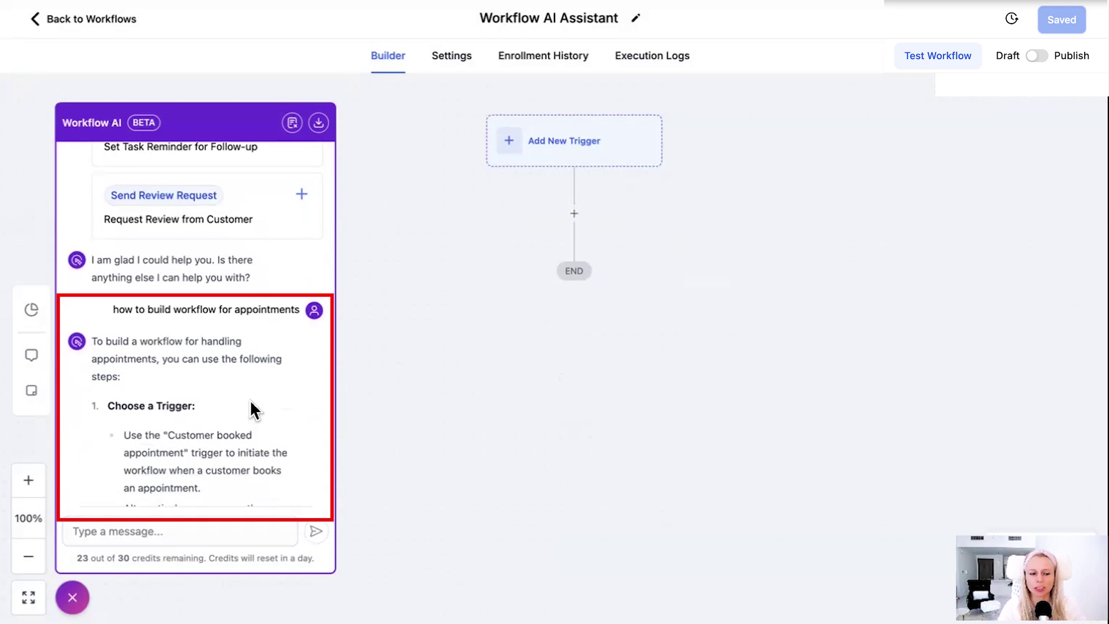
pyautogui.scroll(-3, 252, 402)
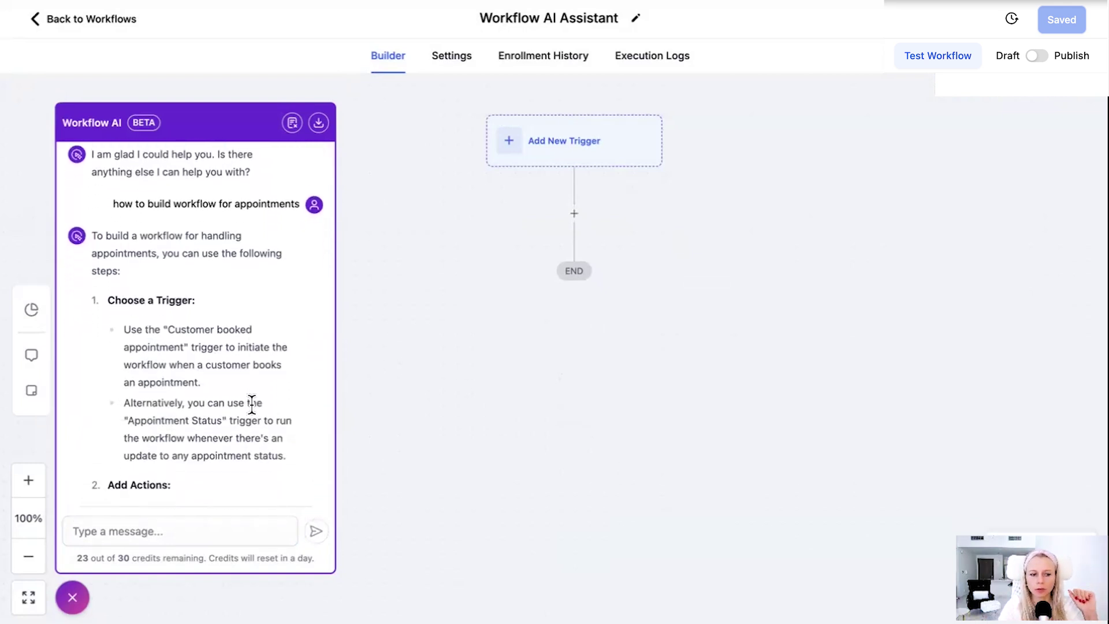
pyautogui.scroll(-1, 237, 391)
pyautogui.scroll(-1, 222, 392)
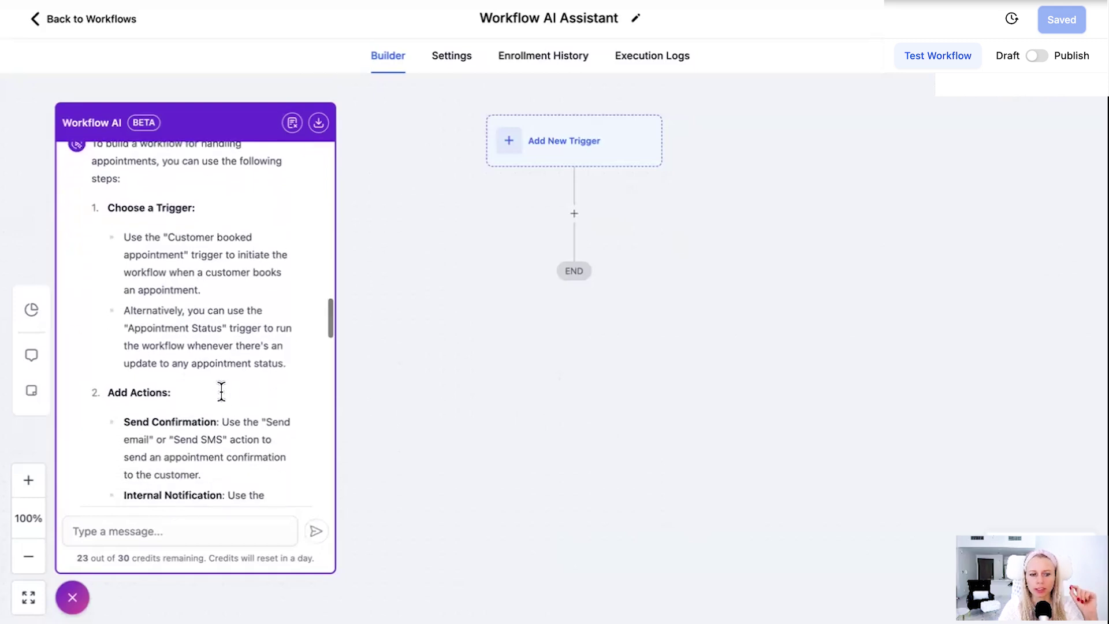
# Examine the Choose a Trigger section of the answer, comparing the "Customer booked appointment" and "Appointment Status" trigger suggestions
pyautogui.moveTo(109, 207); pyautogui.dragTo(176, 206)
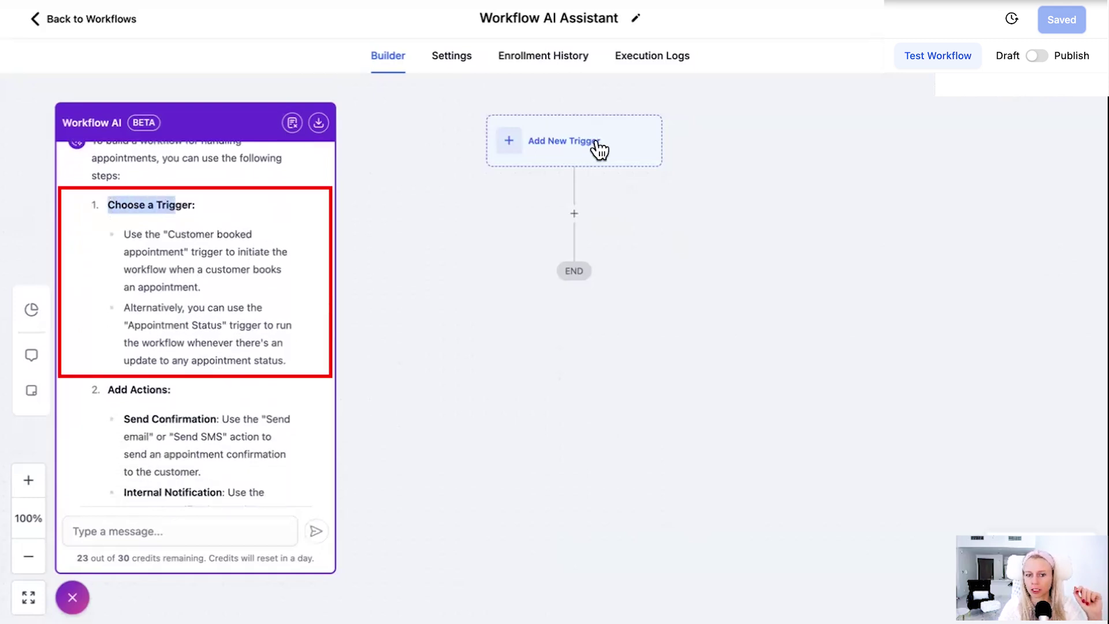
pyautogui.click(548, 148)
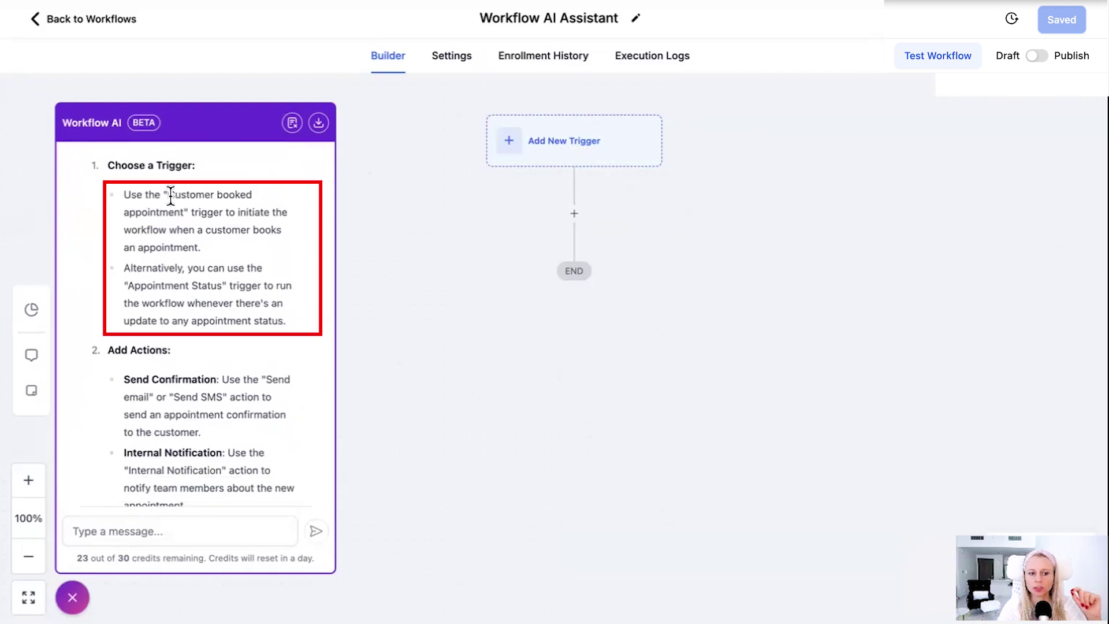
pyautogui.moveTo(168, 195); pyautogui.dragTo(187, 213)
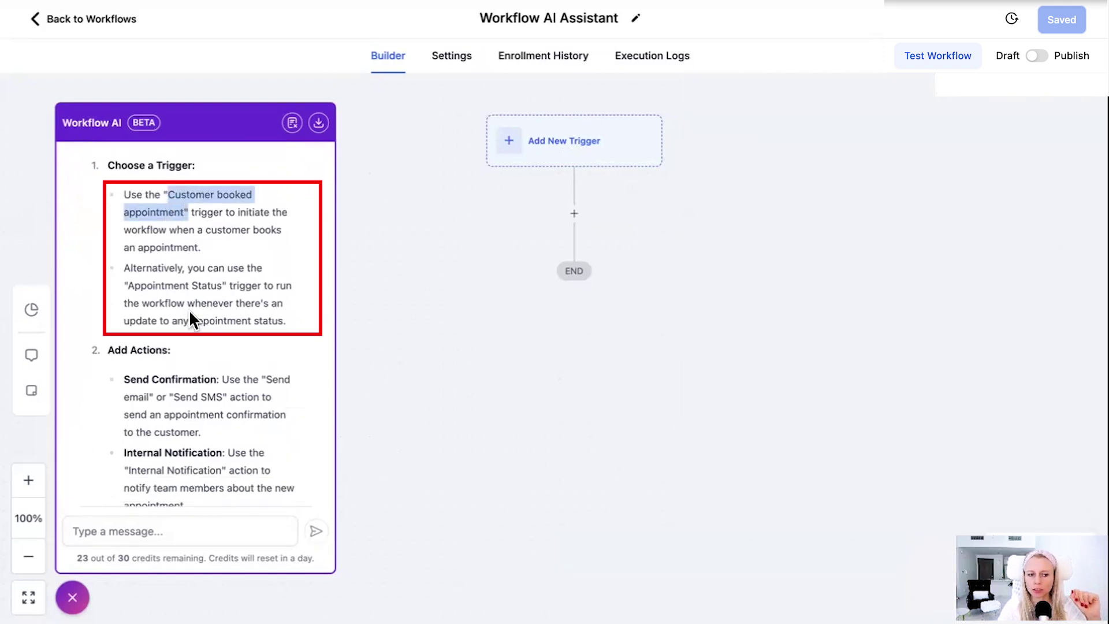
pyautogui.moveTo(128, 285); pyautogui.dragTo(186, 285)
pyautogui.scroll(-1, 271, 260)
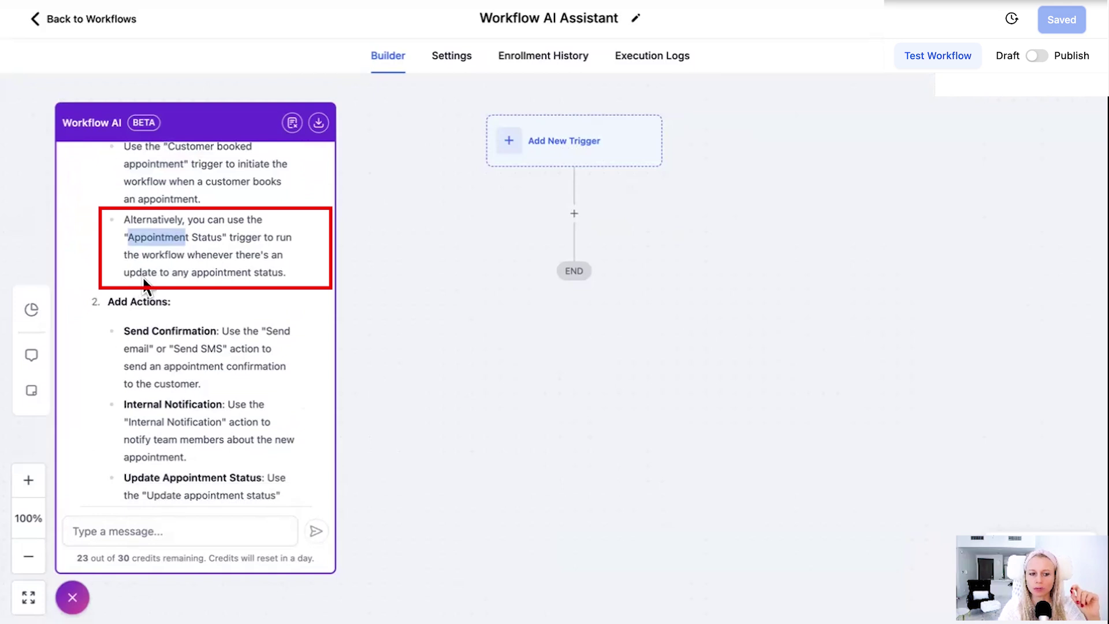
pyautogui.scroll(1, 262, 277)
pyautogui.click(275, 303)
pyautogui.moveTo(275, 303); pyautogui.dragTo(230, 256)
pyautogui.click(119, 196)
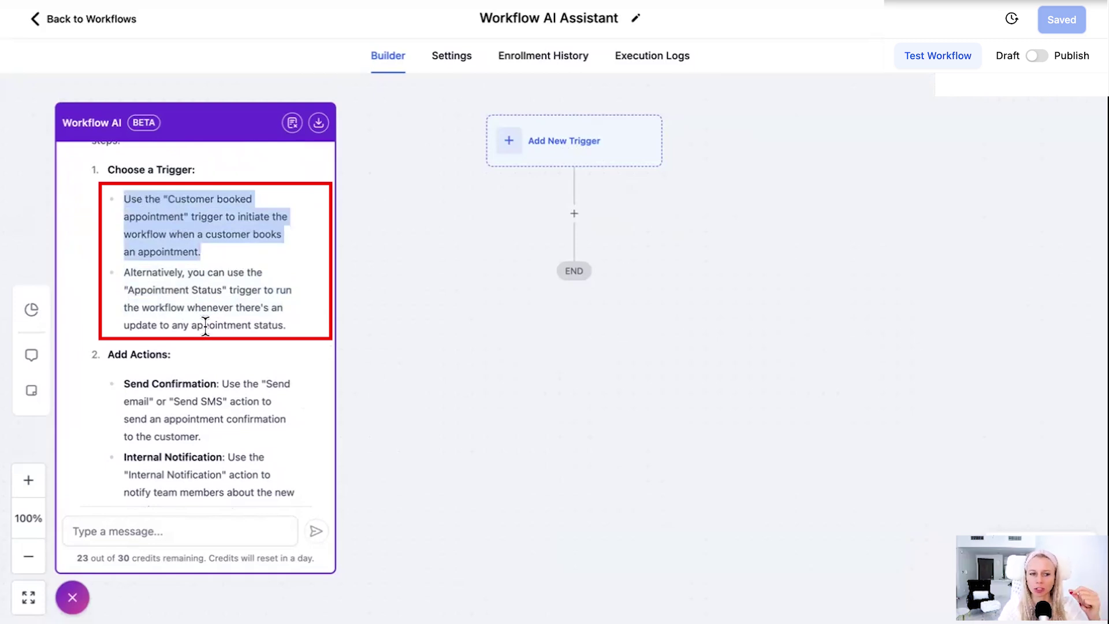
# Read the Add Actions and Optional Actions sections of the answer, including confirmation, internal notification, and appointment status updates
pyautogui.scroll(-3, 203, 325)
pyautogui.moveTo(116, 179); pyautogui.dragTo(171, 179)
pyautogui.moveTo(130, 208); pyautogui.dragTo(201, 208)
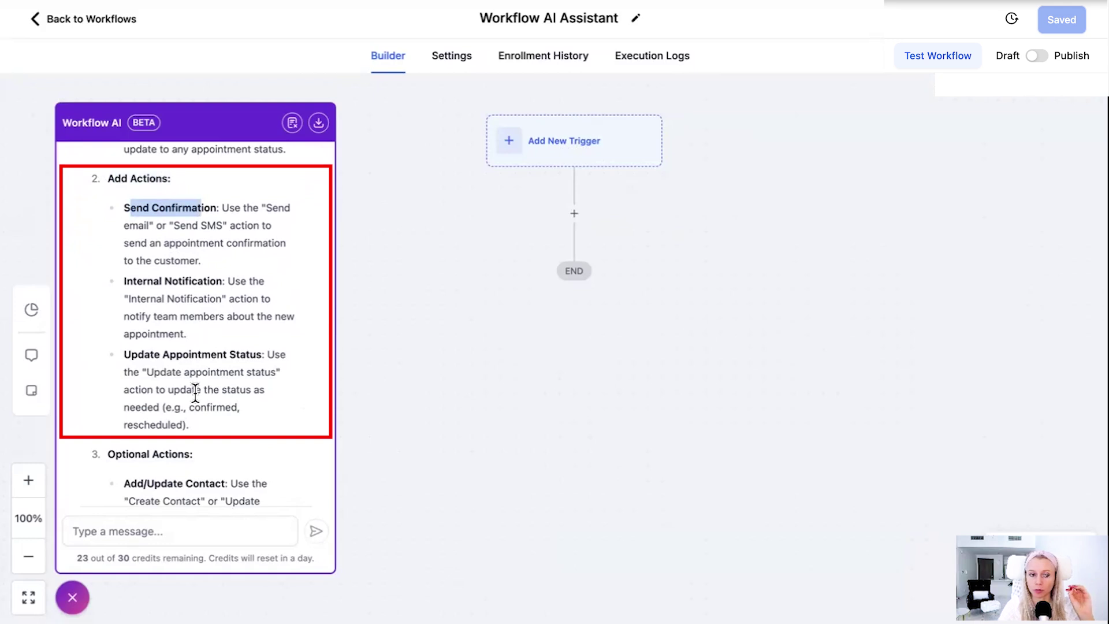
pyautogui.moveTo(130, 299); pyautogui.dragTo(226, 299)
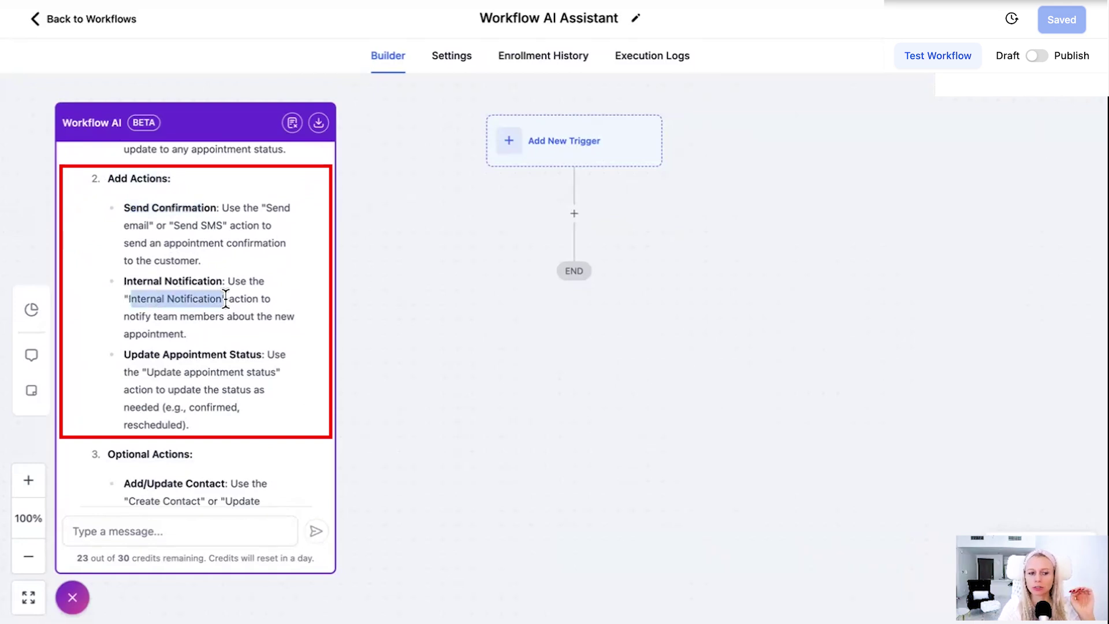
pyautogui.scroll(-1, 209, 335)
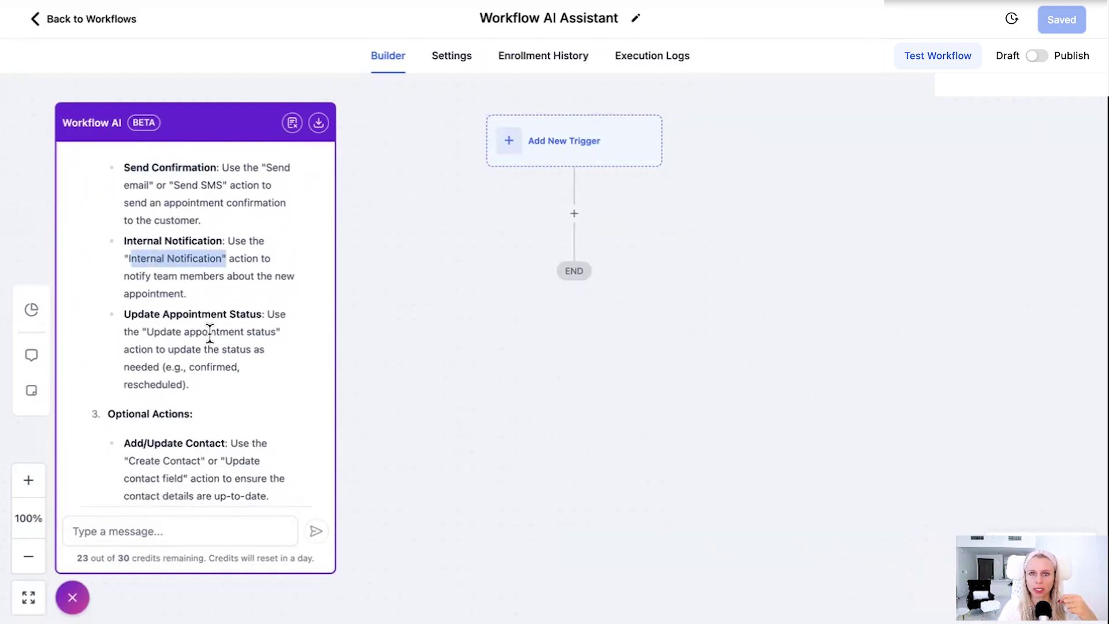
pyautogui.scroll(-1, 209, 333)
pyautogui.moveTo(124, 267); pyautogui.dragTo(260, 267)
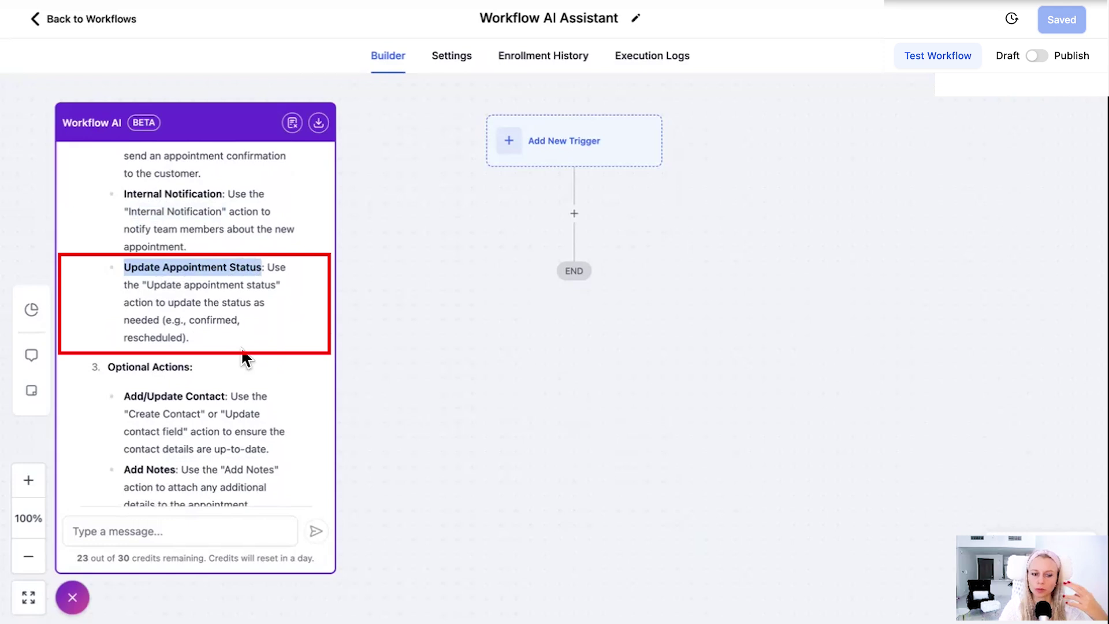
pyautogui.scroll(-3, 222, 431)
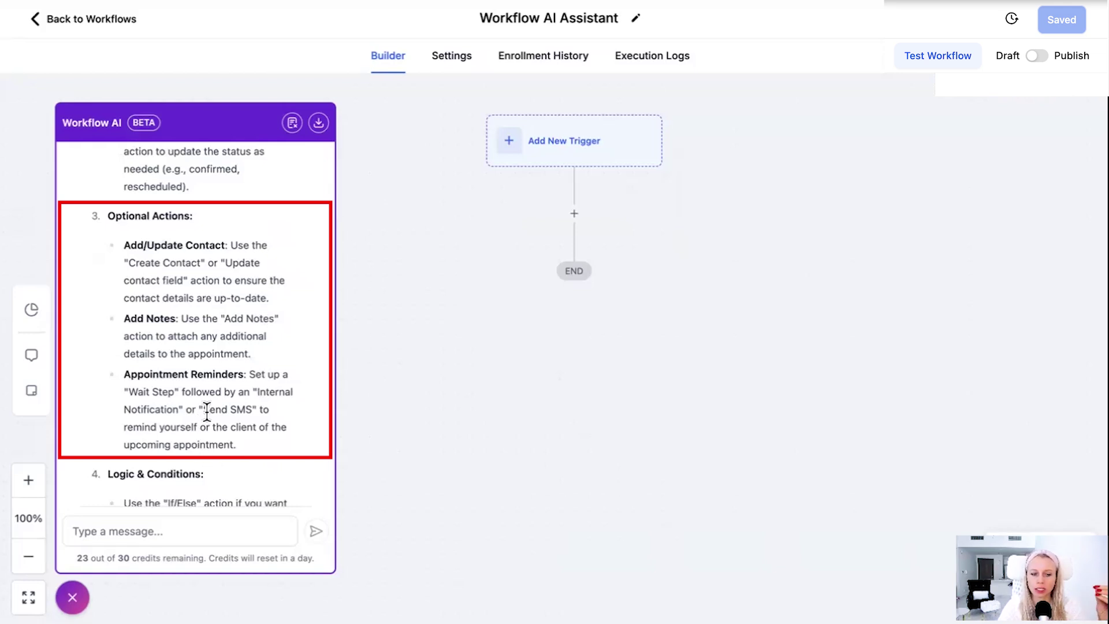
# Read the Logic & Conditions and Finalize & Test sections of the answer, including its closing paragraph
pyautogui.scroll(-3, 223, 433)
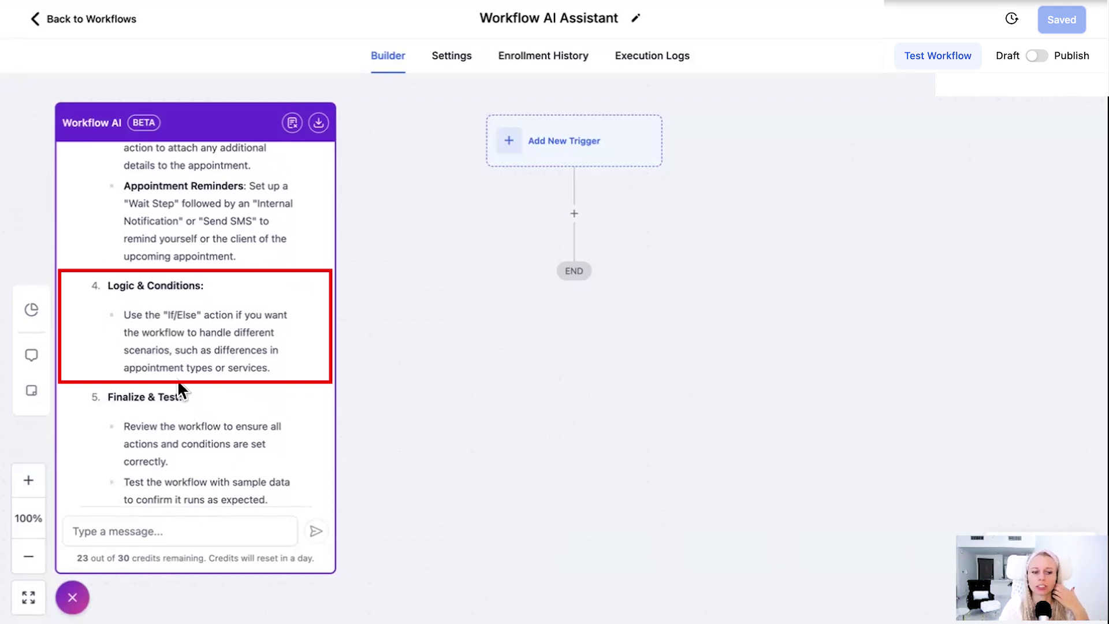
pyautogui.scroll(-3, 178, 379)
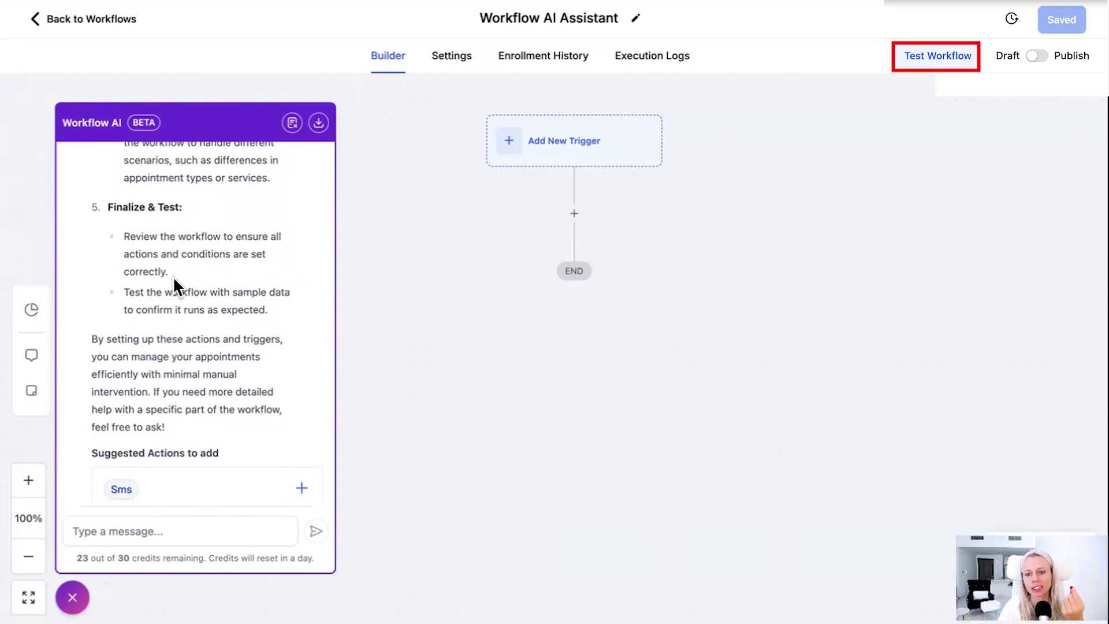
pyautogui.click(930, 58)
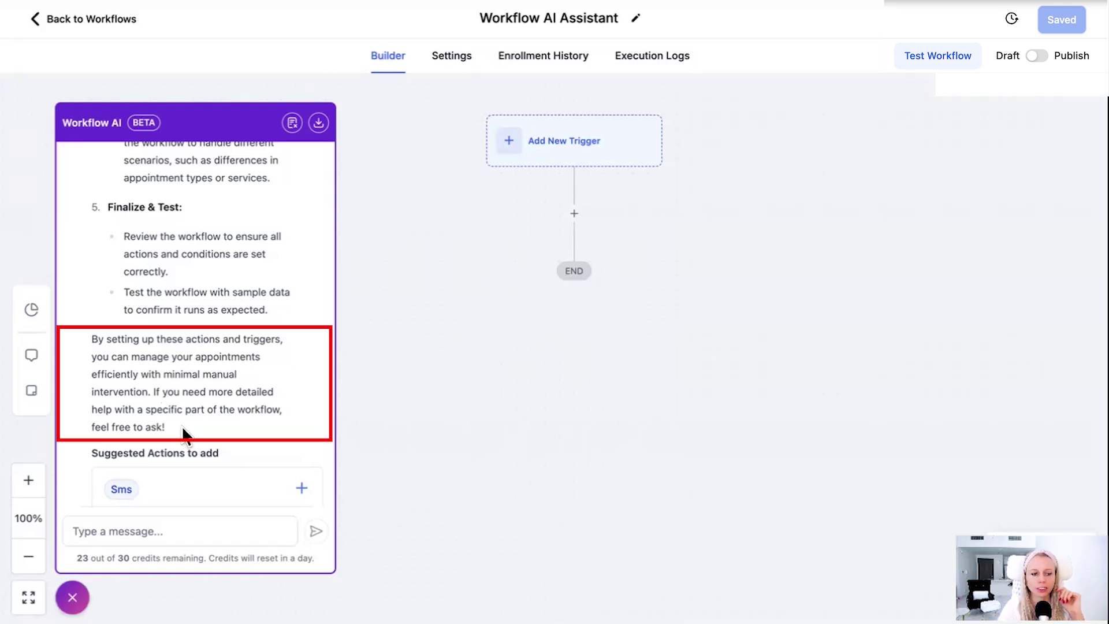
pyautogui.moveTo(183, 429); pyautogui.dragTo(83, 335)
pyautogui.click(192, 398)
# Look through the suggested actions and follow-up questions at the end of the appointment workflow answer
pyautogui.scroll(-2, 231, 418)
pyautogui.scroll(-1, 234, 426)
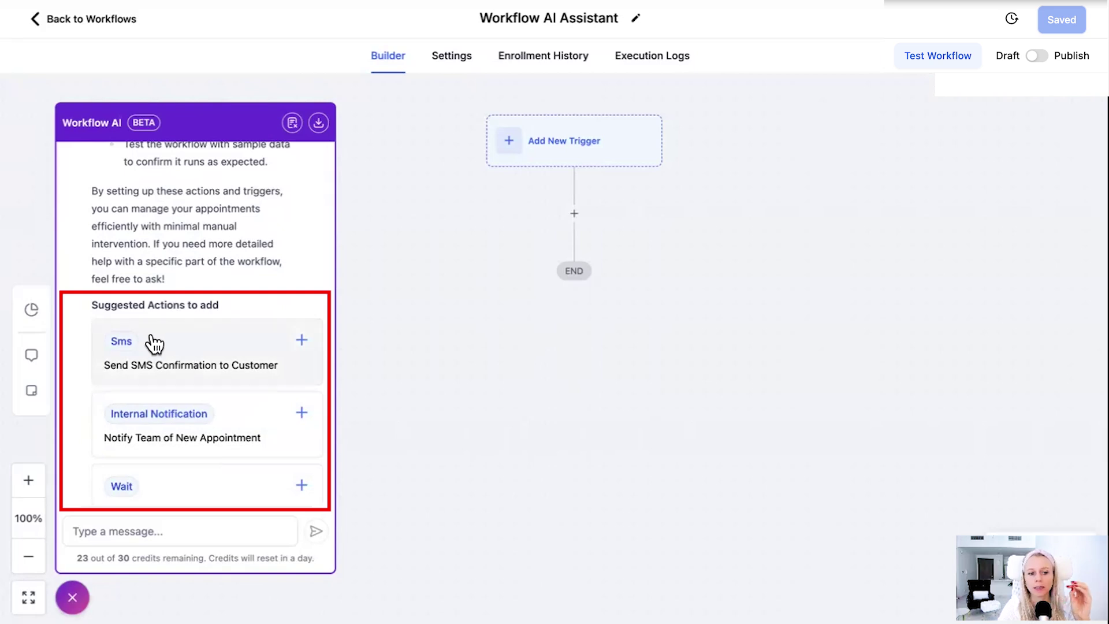
pyautogui.scroll(-1, 151, 363)
pyautogui.scroll(-5, 189, 377)
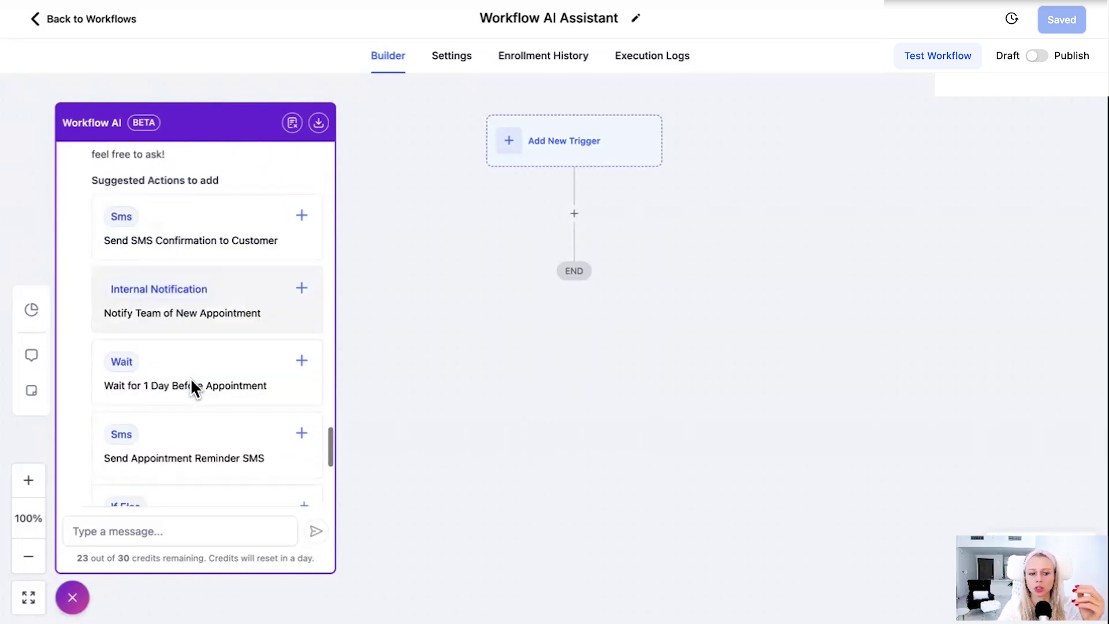
pyautogui.scroll(-3, 190, 380)
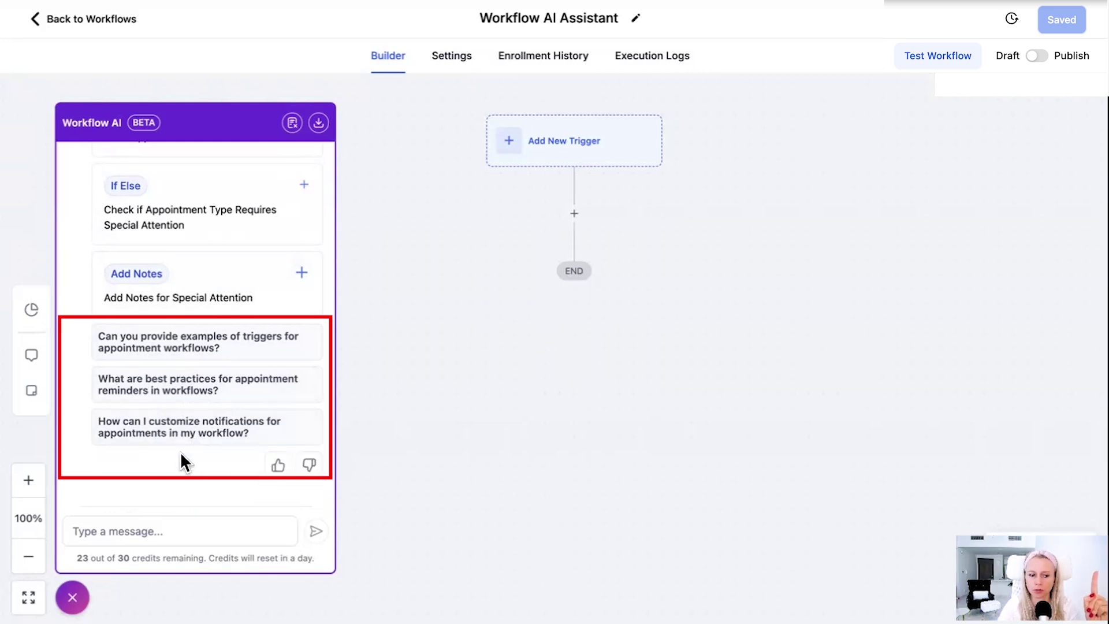
# Ask the suggested question "What are best practices for appointment reminders in workflows?" and skim the answer with its suggested actions
pyautogui.click(232, 395)
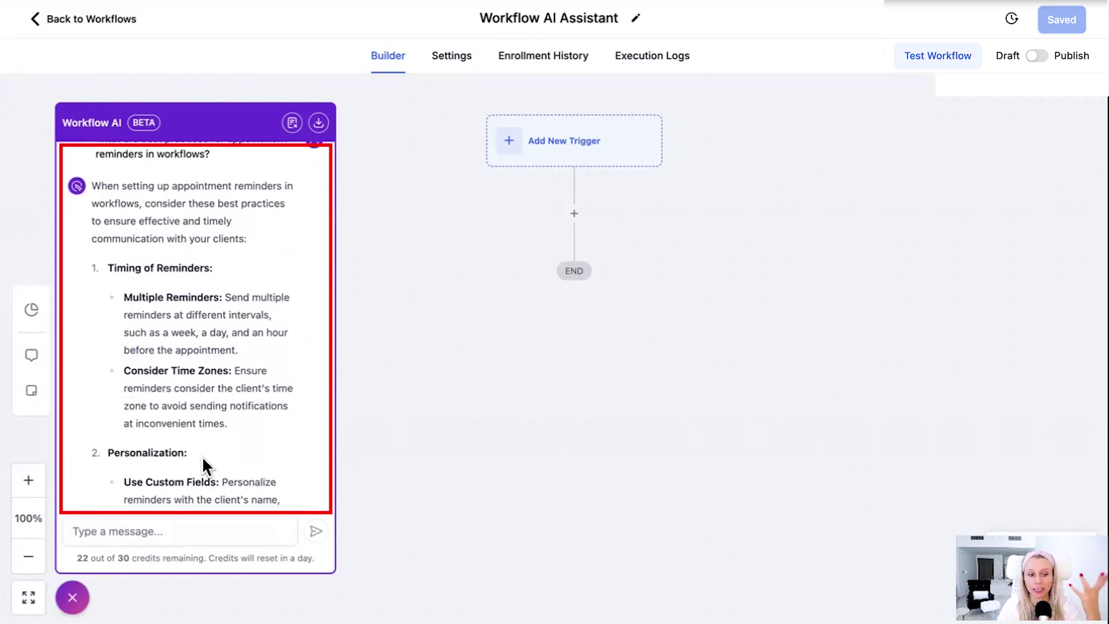
pyautogui.scroll(-5, 202, 458)
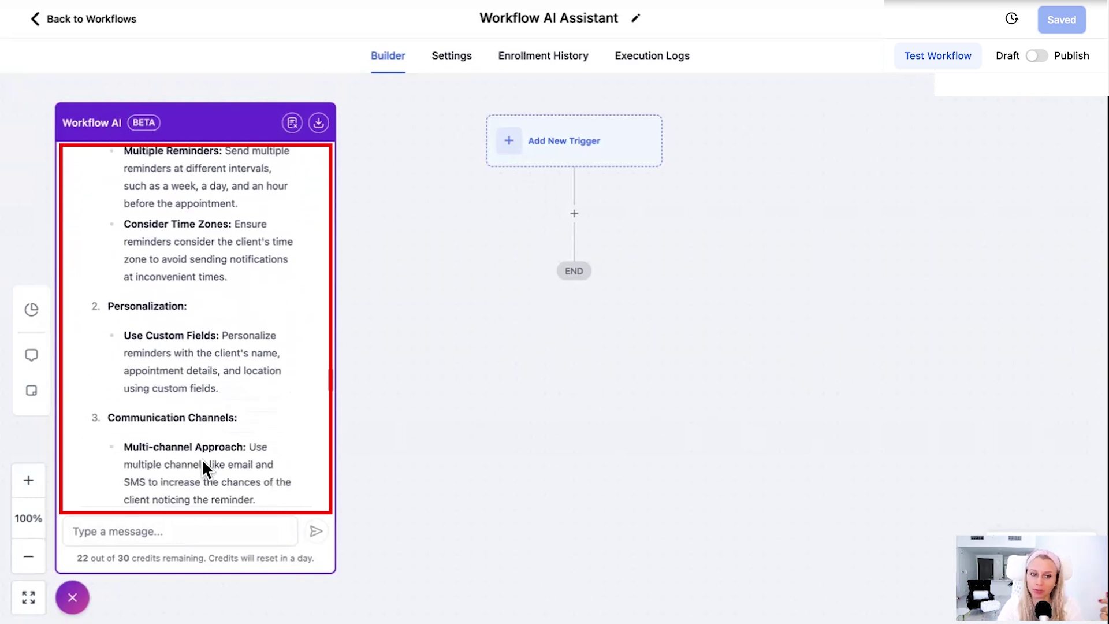
pyautogui.scroll(-15, 202, 459)
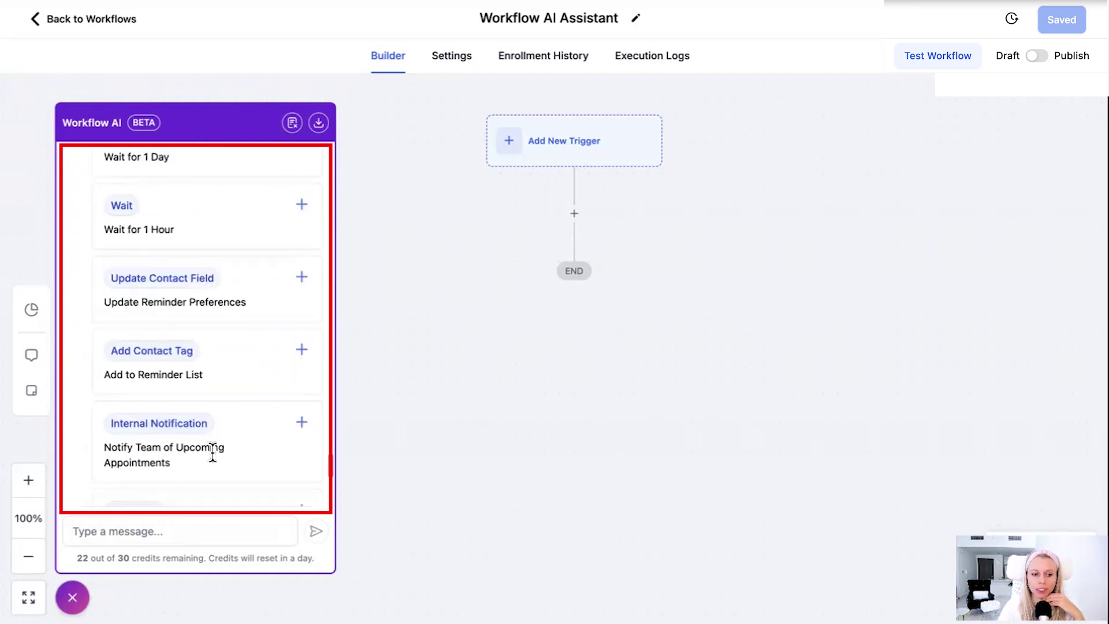
pyautogui.scroll(-5, 212, 453)
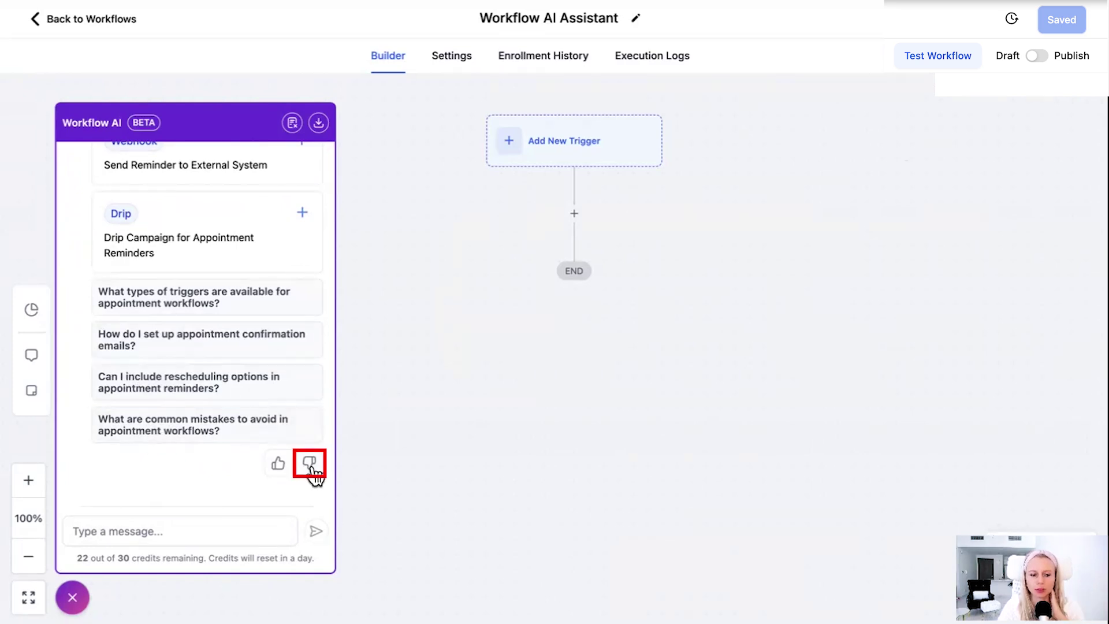
# Review the follow-up questions under the appointment reminders answer and rate the answer as helpful
pyautogui.scroll(3, 250, 408)
pyautogui.scroll(-3, 250, 404)
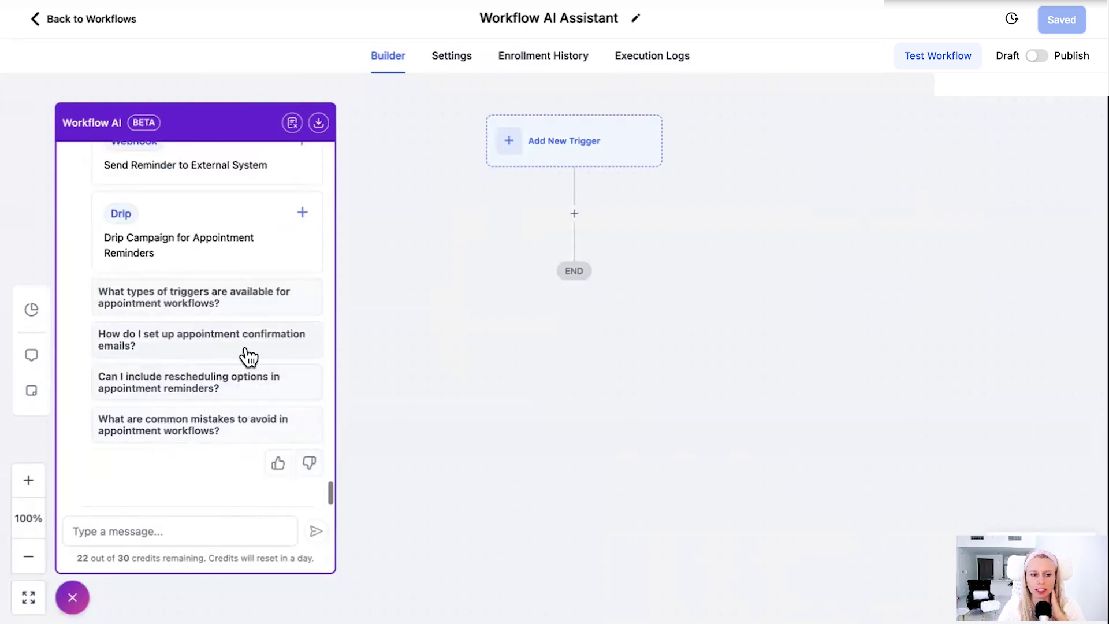
pyautogui.moveTo(462, 417); pyautogui.dragTo(458, 391)
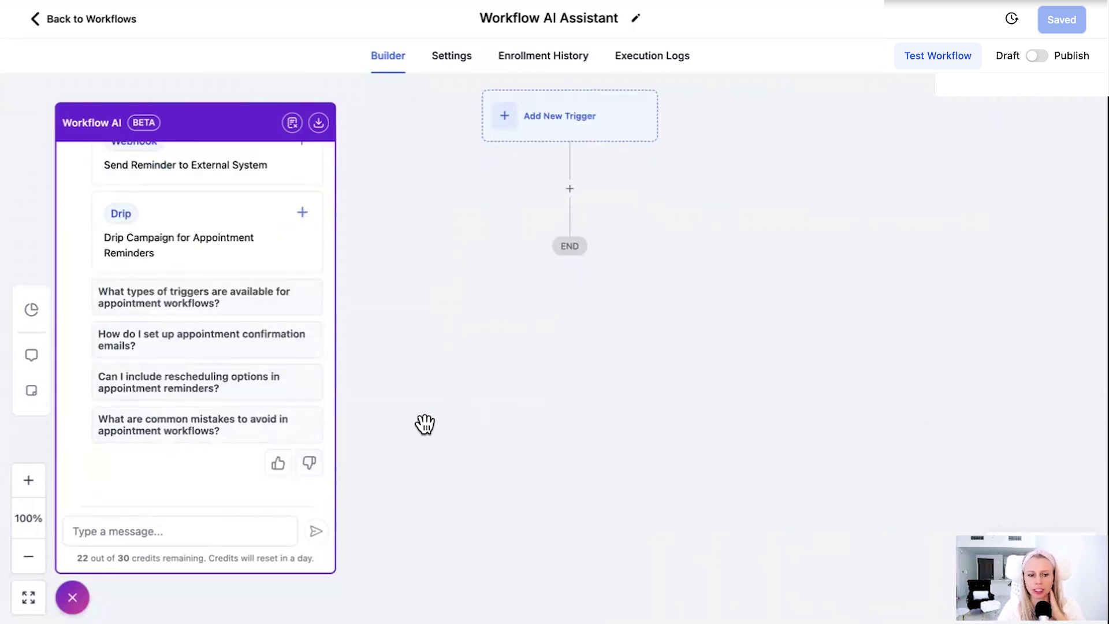
pyautogui.click(278, 464)
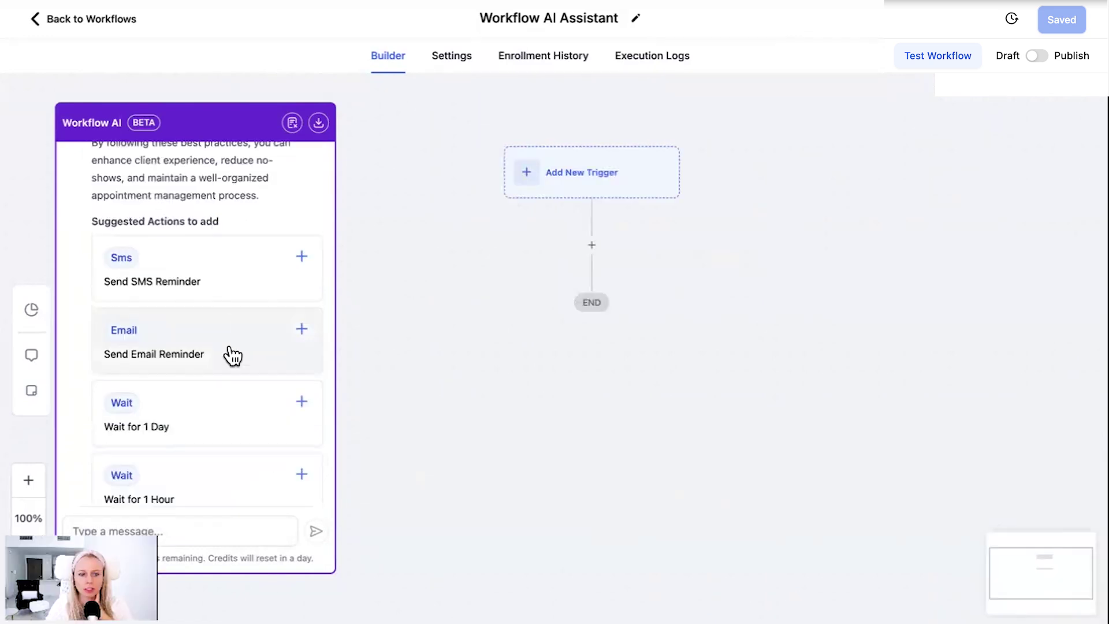
# Add the suggested "Send SMS Reminder" action below the trigger, with the message "Thank you for booking!", and save it
pyautogui.scroll(1, 229, 354)
pyautogui.scroll(-1, 228, 354)
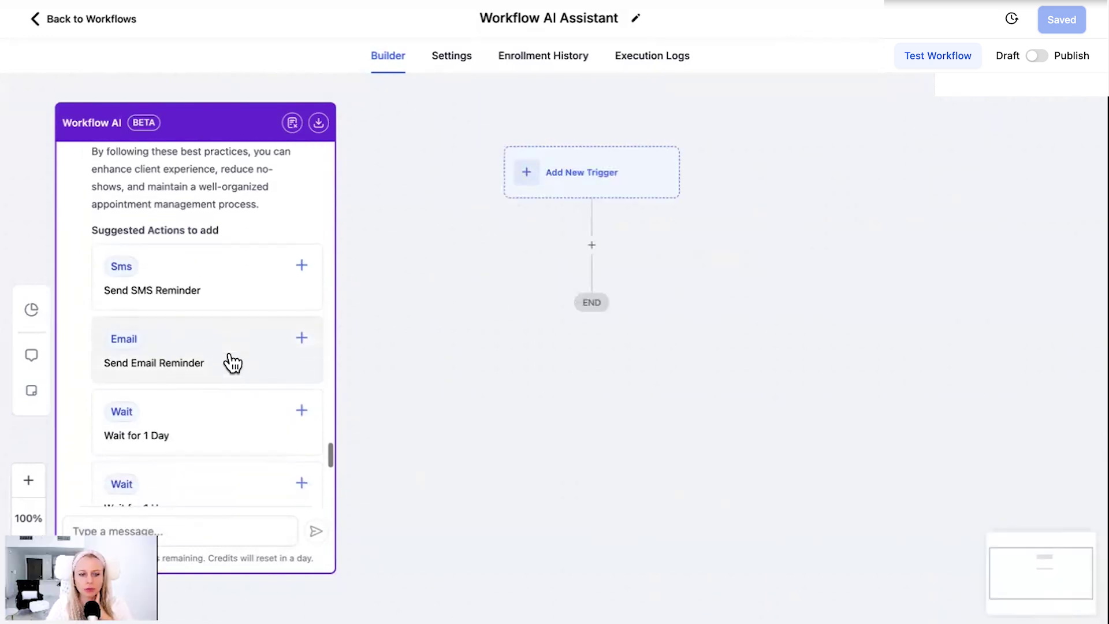
pyautogui.scroll(1, 251, 364)
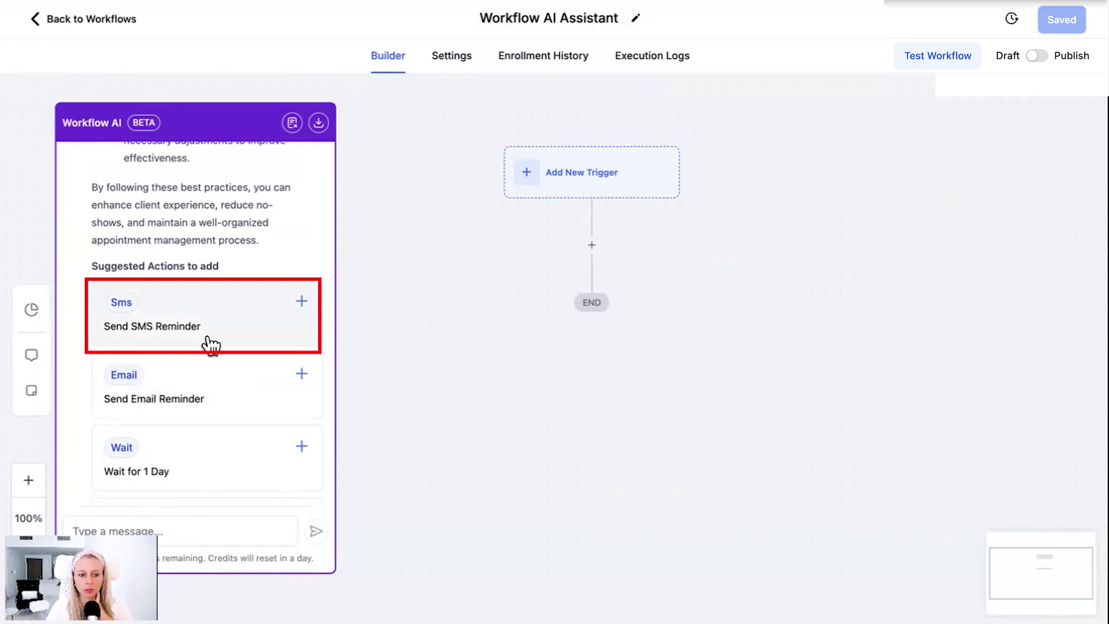
pyautogui.click(301, 300)
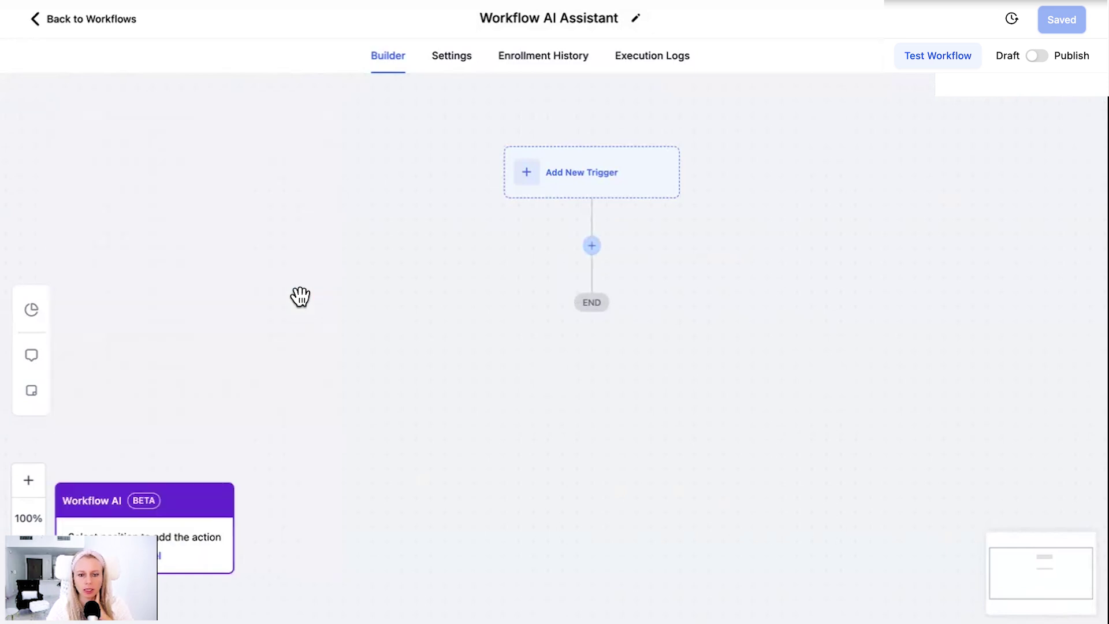
pyautogui.click(590, 247)
pyautogui.click(739, 396)
pyautogui.write('Thank you for booking!')
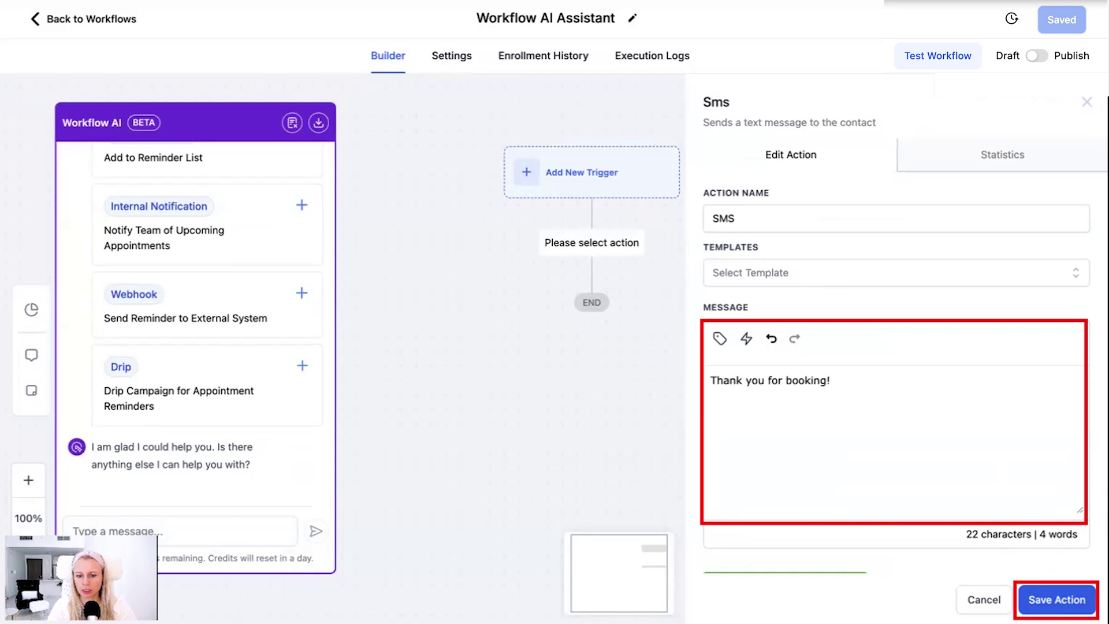
pyautogui.click(1057, 599)
# Add the suggested Wait action with a 1-hour time delay after the SMS action and save it
pyautogui.scroll(5, 254, 393)
pyautogui.click(304, 406)
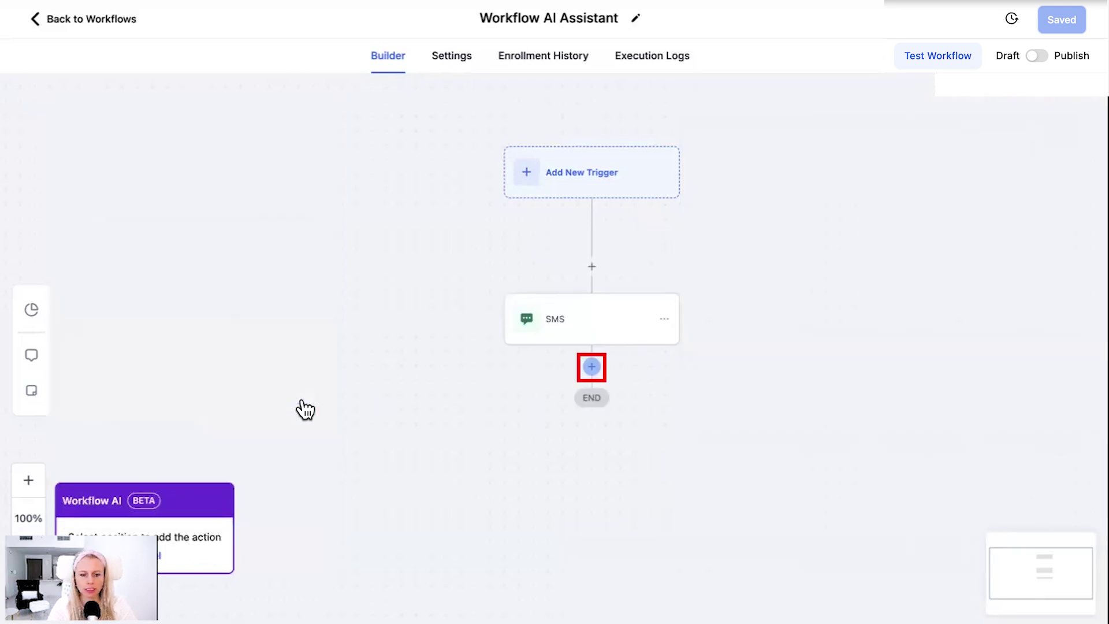
pyautogui.click(590, 366)
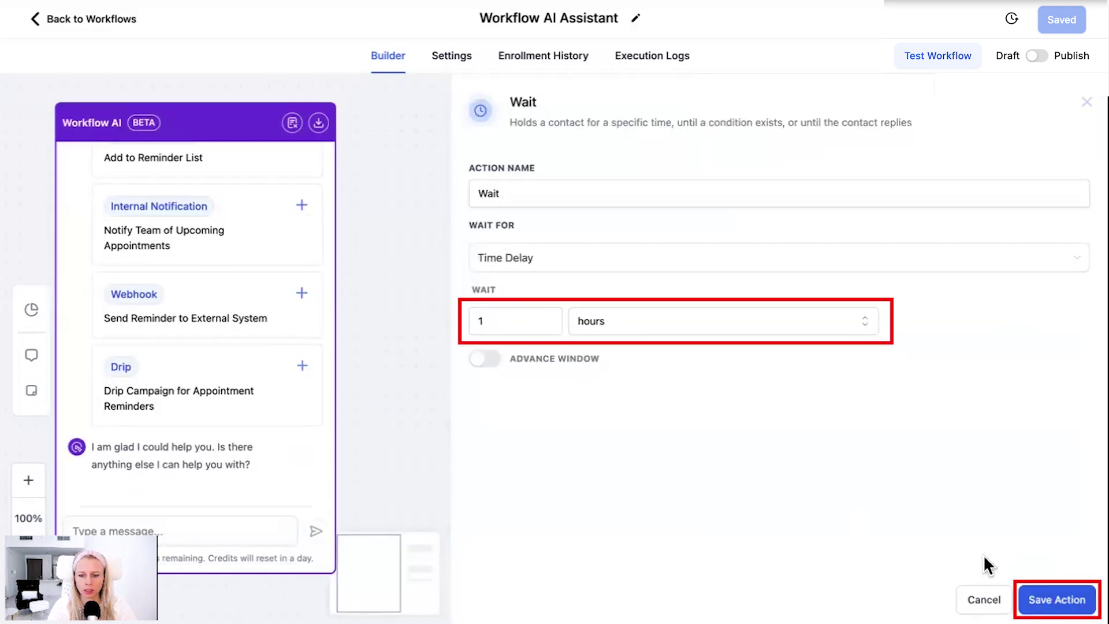
pyautogui.click(1057, 599)
# Add the suggested "Send Email Reminder" action after the Wait action and save it
pyautogui.click(301, 278)
pyautogui.click(592, 461)
pyautogui.click(1057, 599)
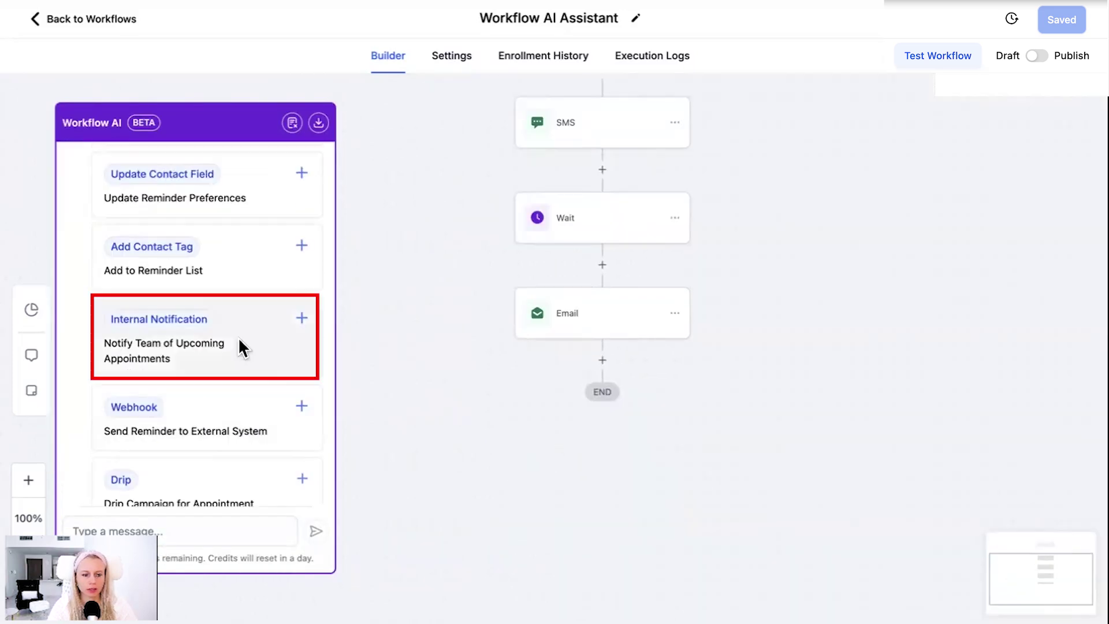
# Add the suggested Internal Notification after the Email action, using "{{contact.name}} booked a call" as both title and message, and save it
pyautogui.click(301, 317)
pyautogui.click(602, 359)
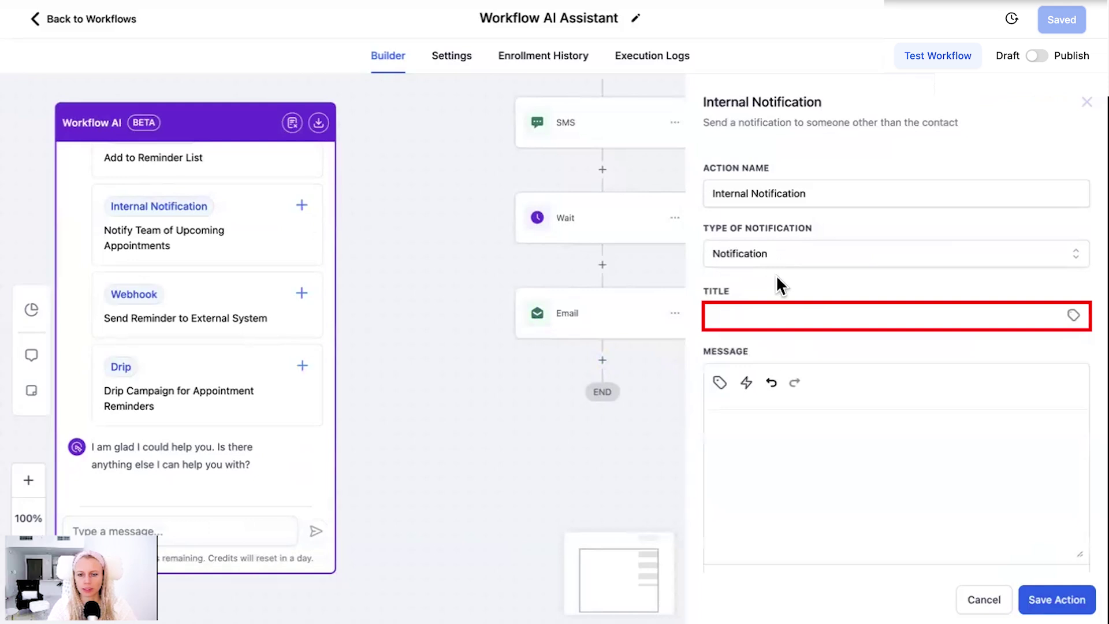
pyautogui.click(768, 310)
pyautogui.write('{{contact.name}} booked a call')
pyautogui.hotkey('ctrl', 'a')
pyautogui.hotkey('ctrl', 'c')
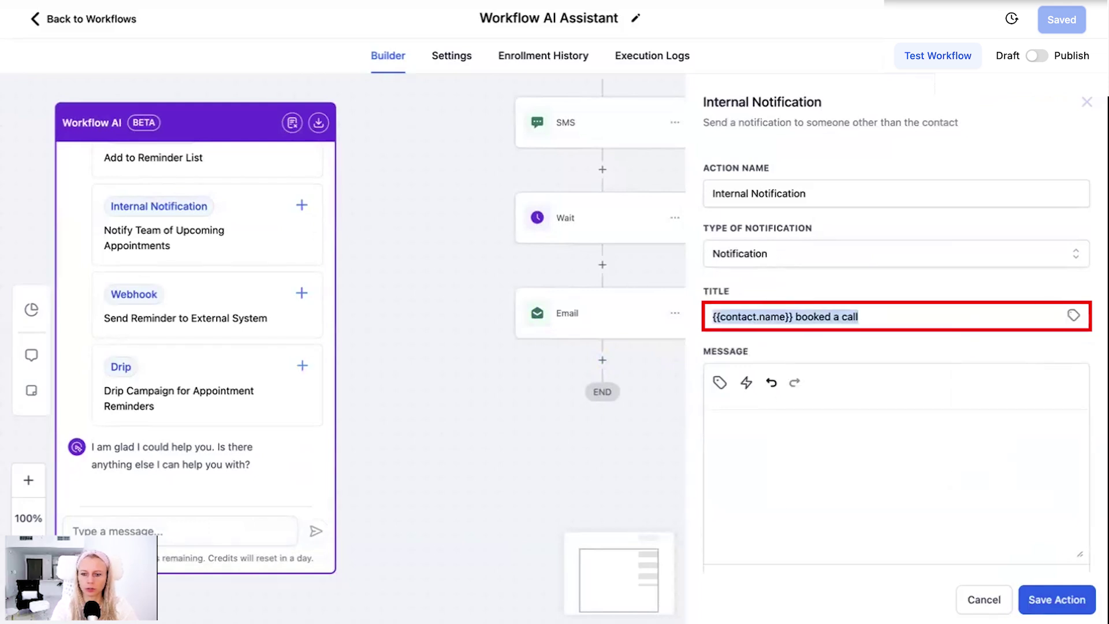
pyautogui.click(861, 446)
pyautogui.hotkey('ctrl', 'v')
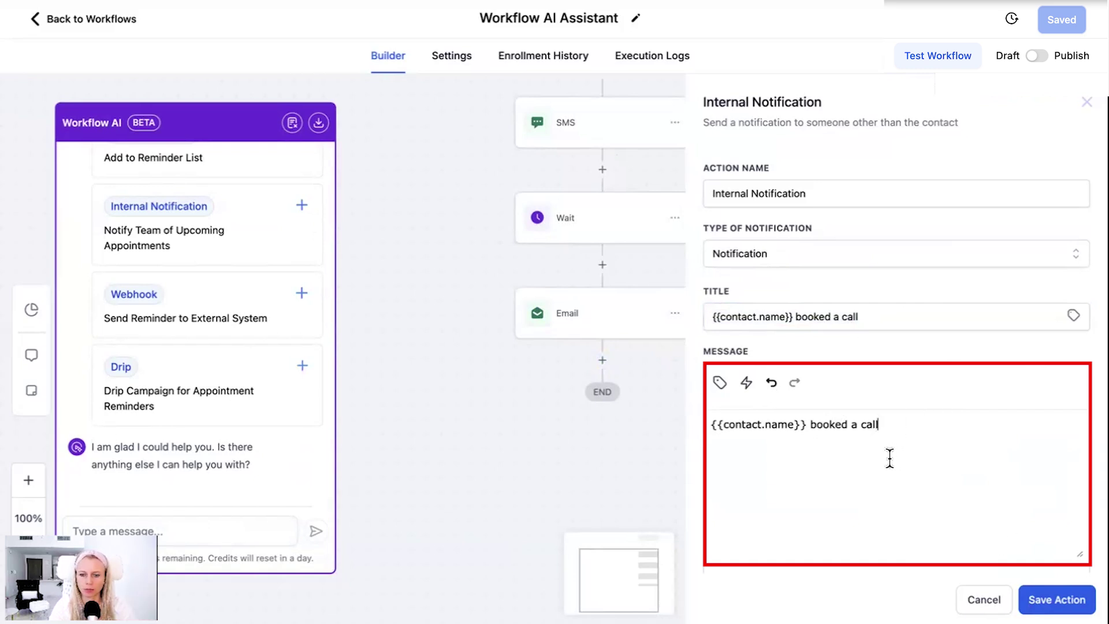
pyautogui.click(1057, 599)
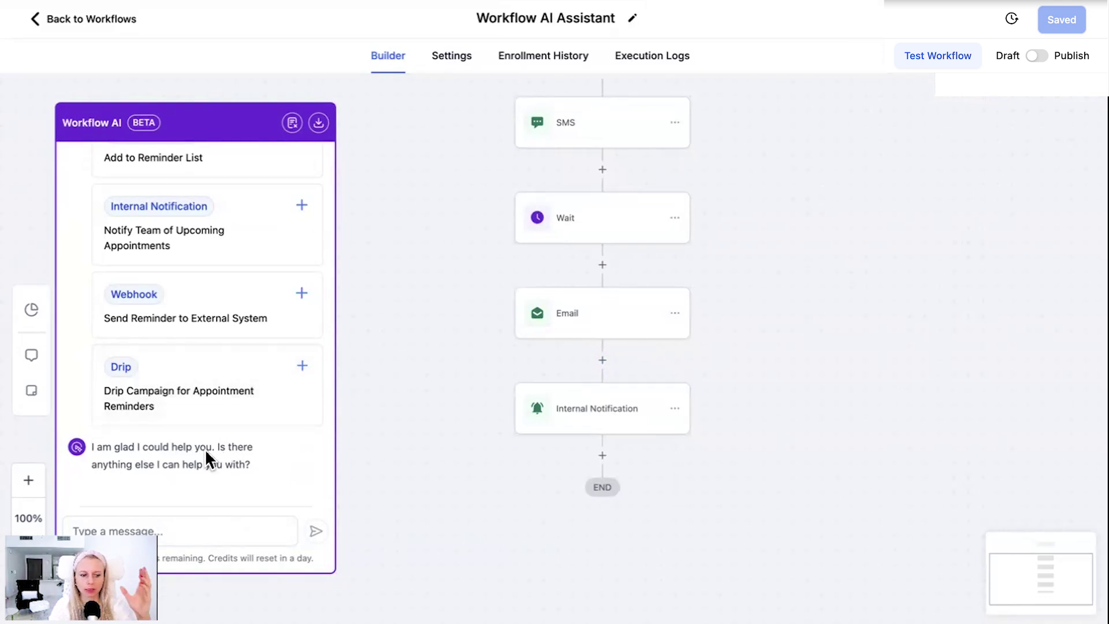
# Start a new Workflow AI conversation and have it describe the current workflow
pyautogui.scroll(6, 232, 444)
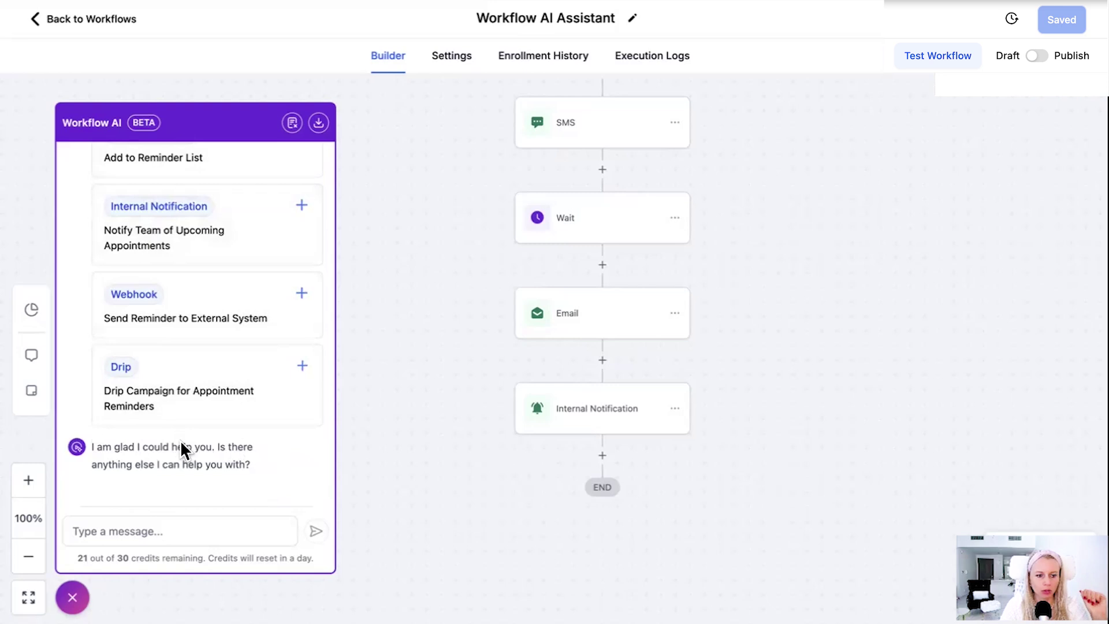
pyautogui.click(291, 123)
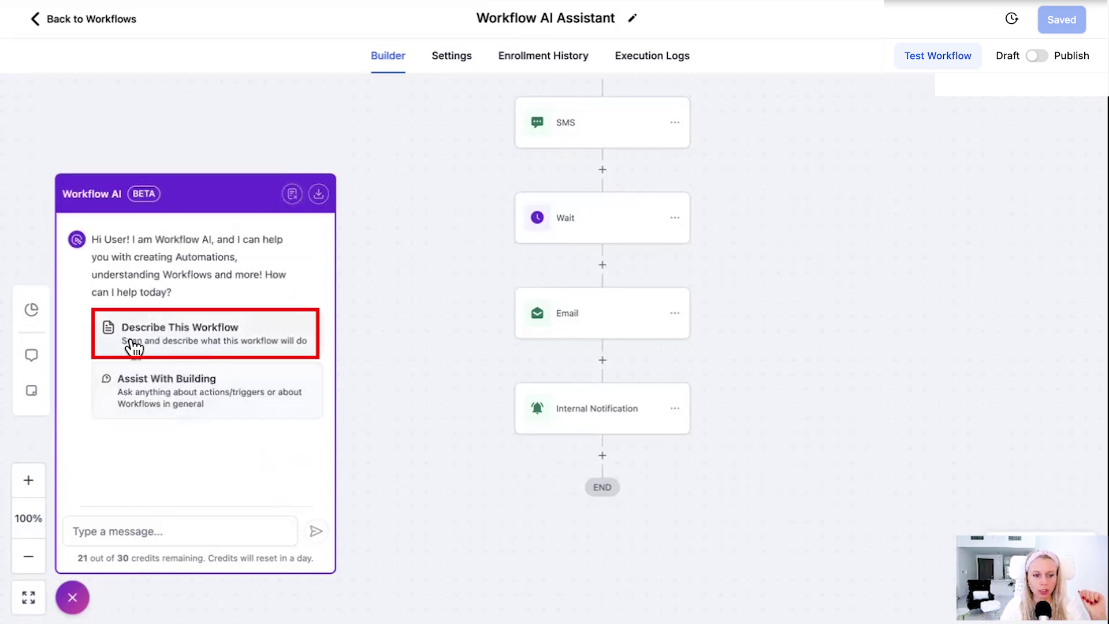
pyautogui.click(217, 342)
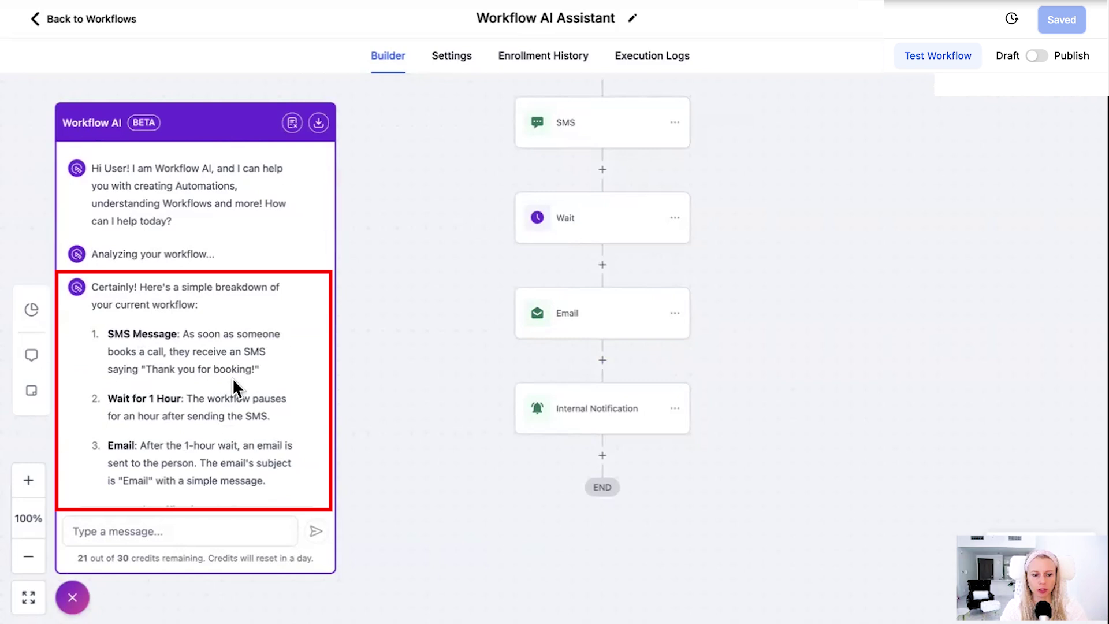
# Examine the workflow breakdown, covering the SMS message, the wait, the email and the internal notification
pyautogui.scroll(-2, 168, 377)
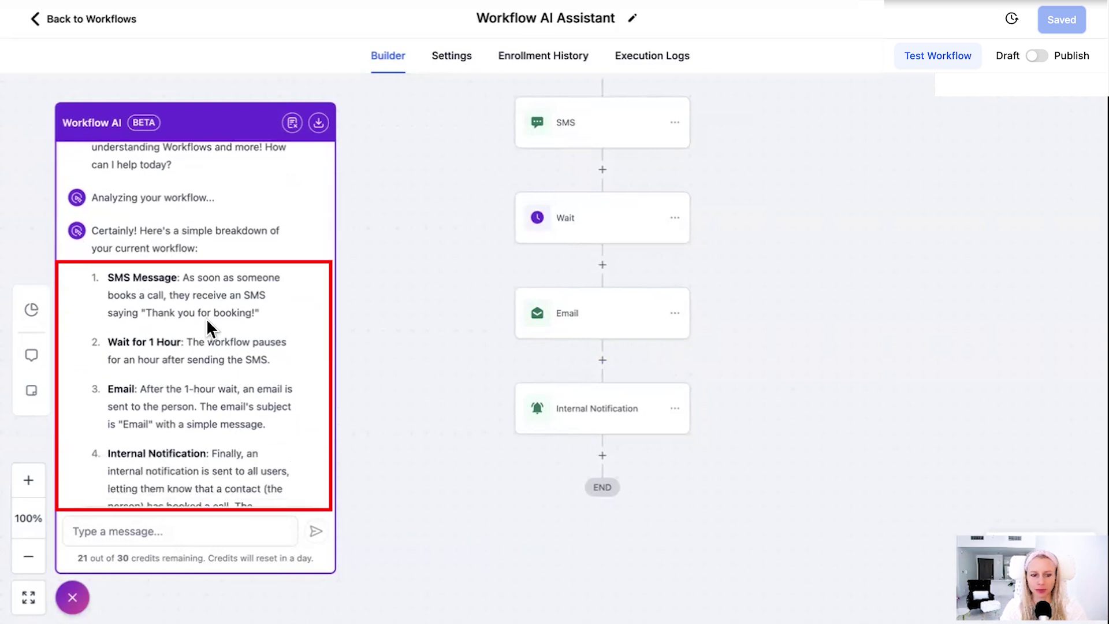
pyautogui.moveTo(255, 315); pyautogui.dragTo(144, 316)
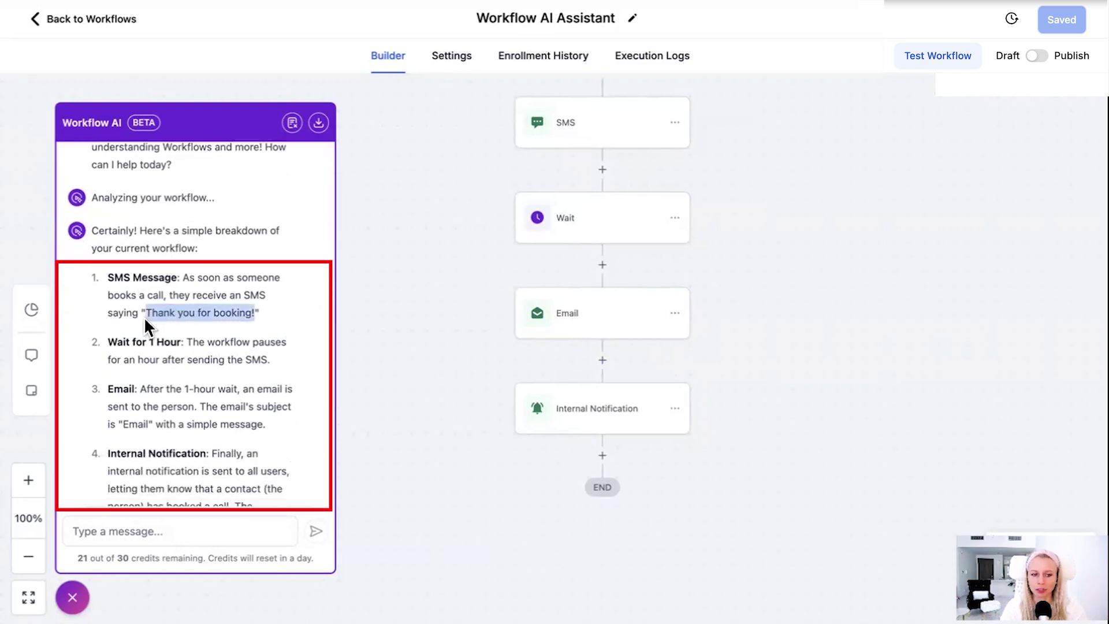
pyautogui.scroll(-2, 128, 292)
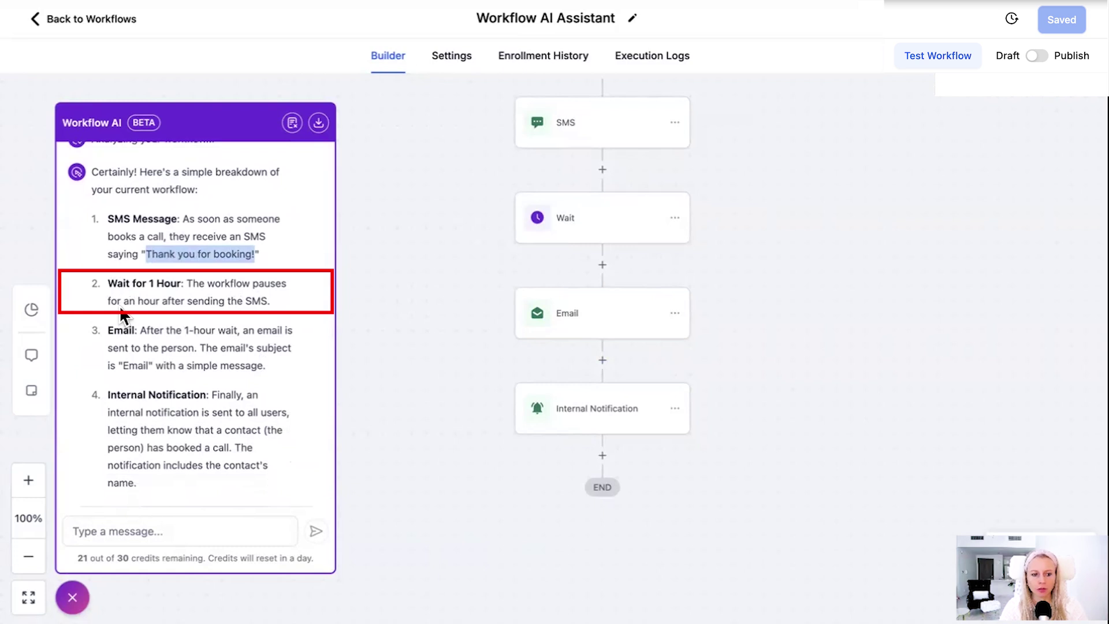
pyautogui.moveTo(270, 302); pyautogui.dragTo(200, 310)
pyautogui.scroll(-3, 239, 402)
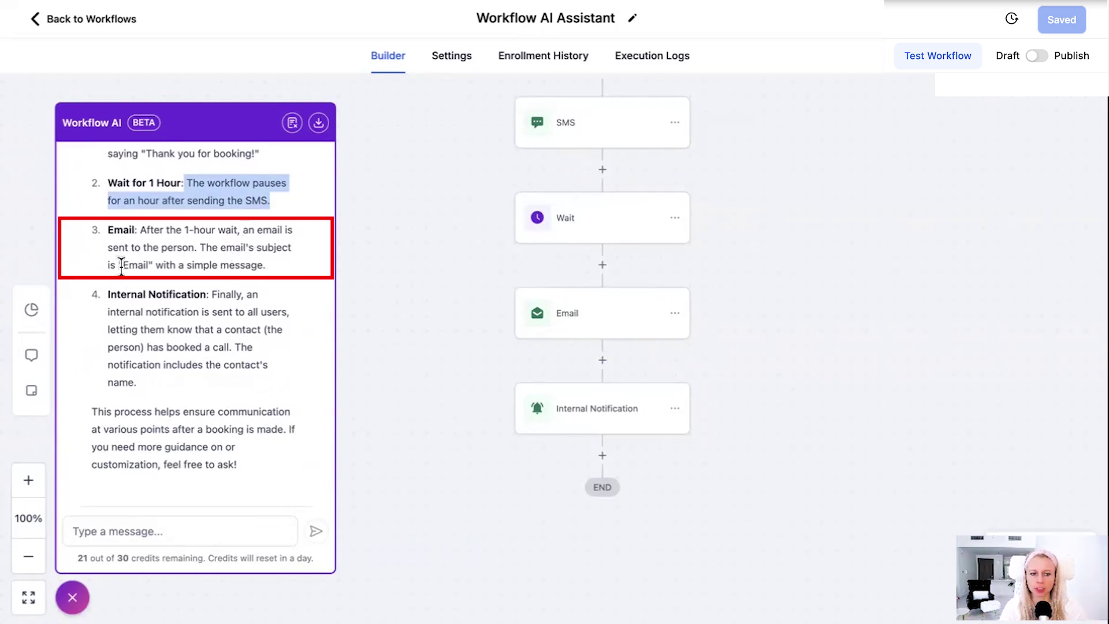
pyautogui.click(261, 265)
pyautogui.moveTo(260, 266); pyautogui.dragTo(108, 230)
pyautogui.click(110, 229)
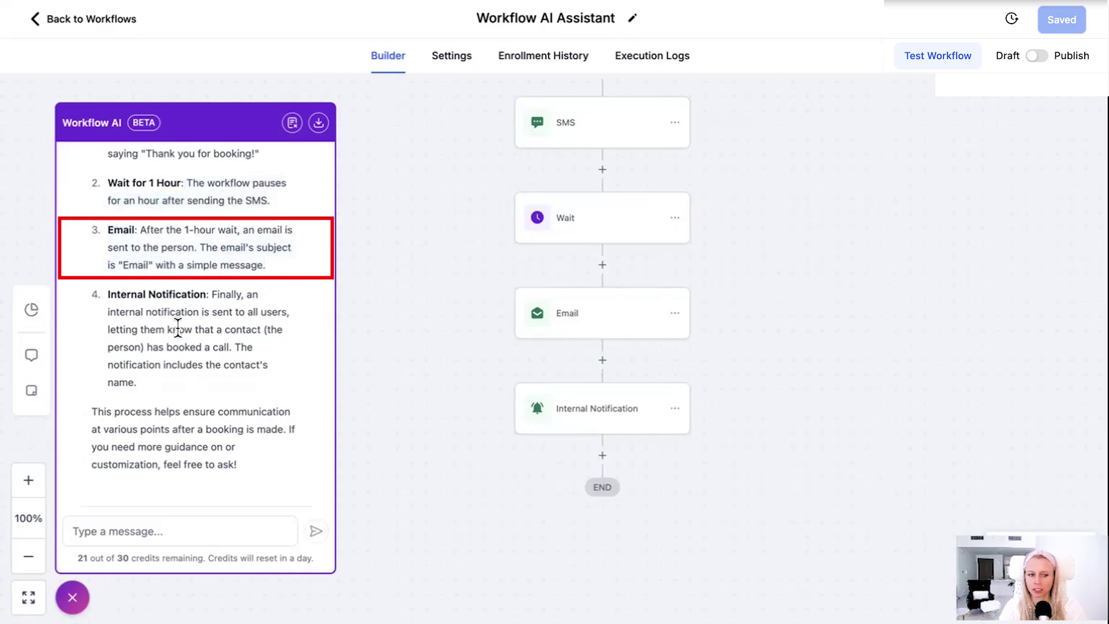
pyautogui.moveTo(107, 295)
pyautogui.mouseDown()
pyautogui.moveTo(208, 293)
pyautogui.moveTo(198, 397)
pyautogui.mouseUp()
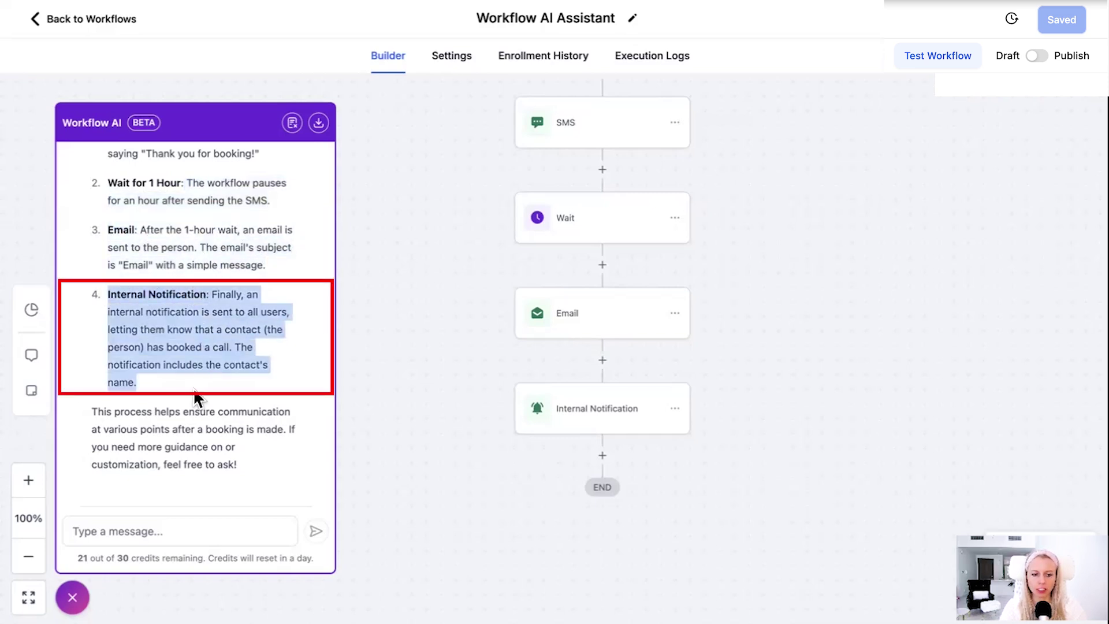
pyautogui.click(237, 457)
# Ask Workflow AI "how can we make this better"
pyautogui.click(122, 532)
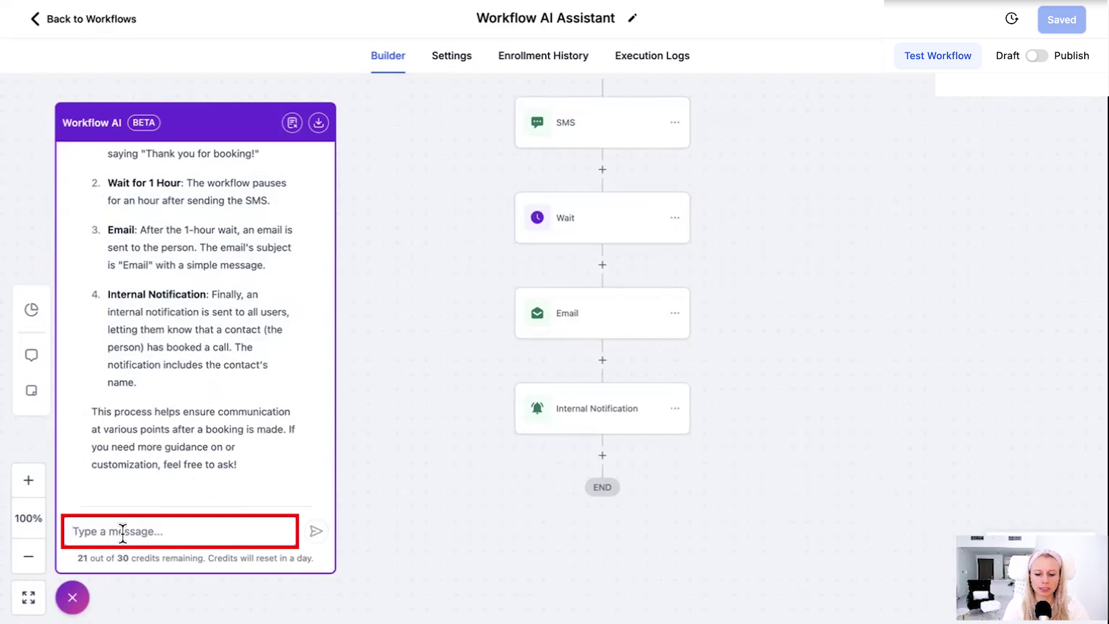
pyautogui.write('how can we make this better')
pyautogui.press('Return')
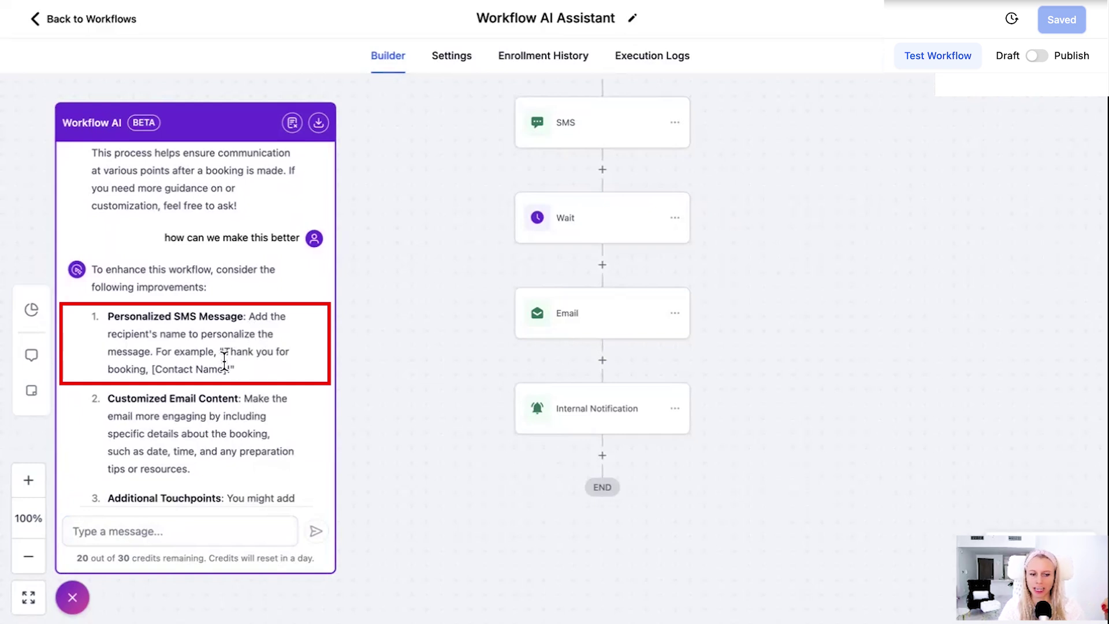
# Check the SMS action's message text against the personalization suggestion, leaving the message as it is
pyautogui.moveTo(758, 205); pyautogui.dragTo(775, 243)
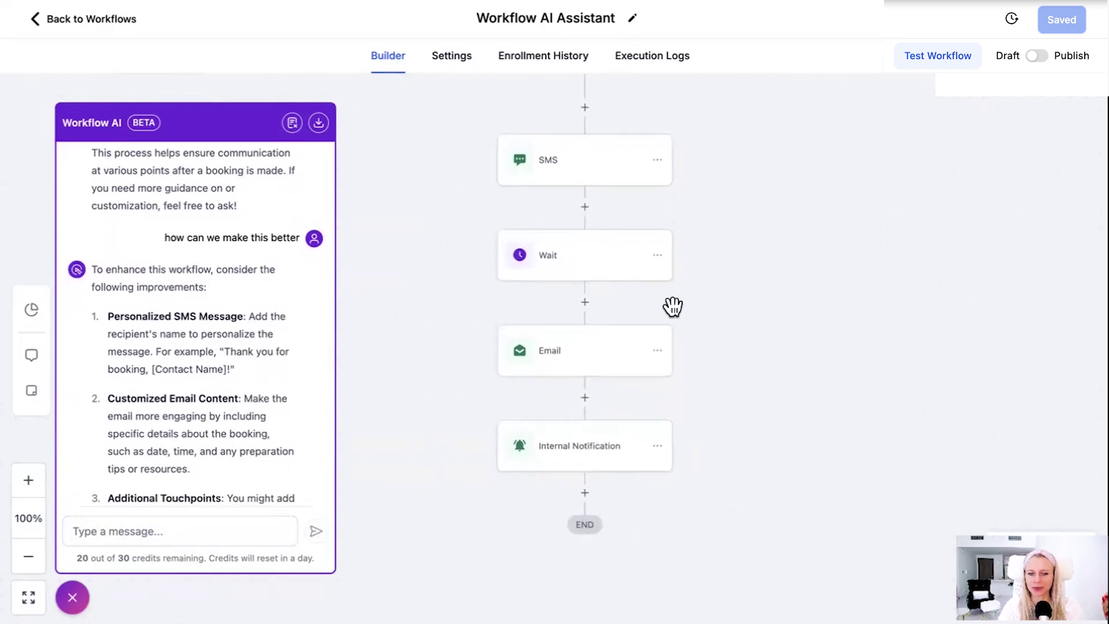
pyautogui.click(550, 166)
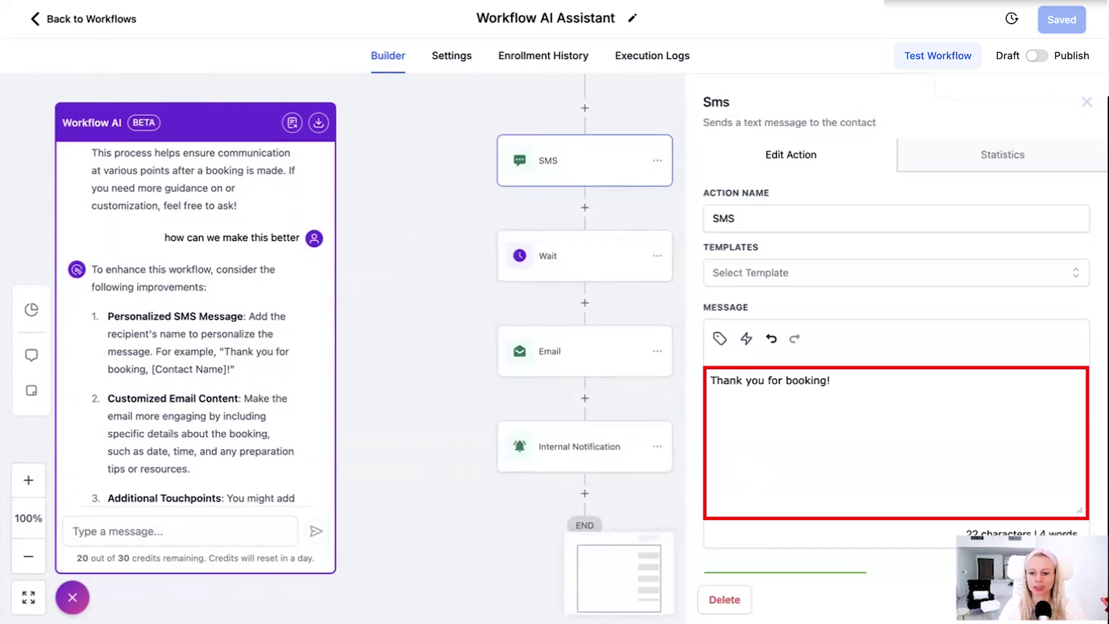
pyautogui.press('Escape')
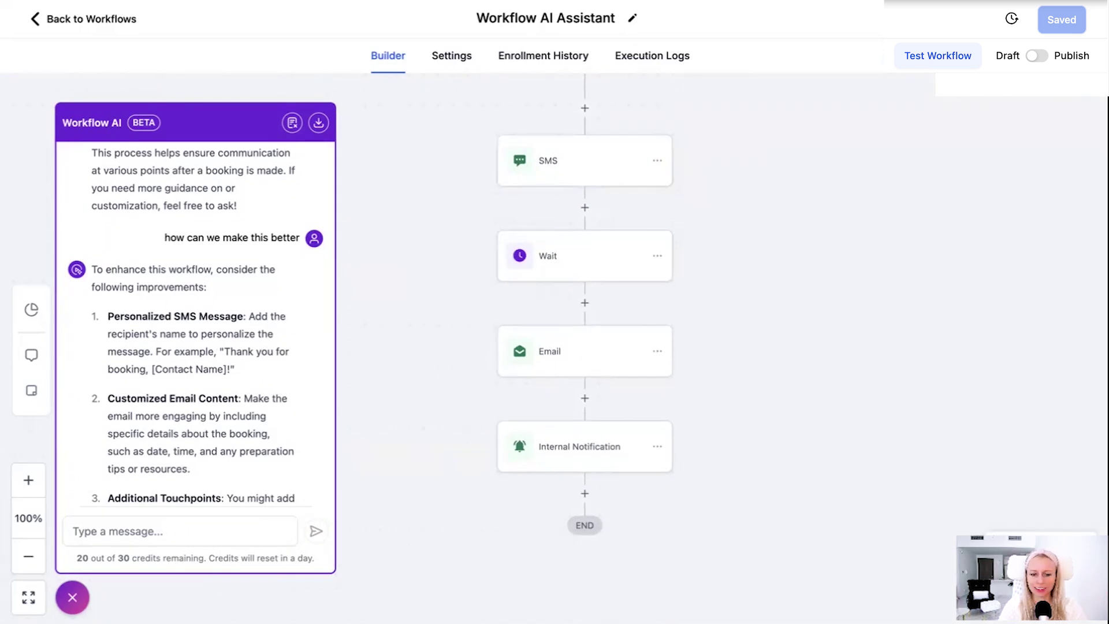
# Examine the remaining suggested improvements, from customized email content and additional touchpoints to notifications, tagging and user feedback
pyautogui.scroll(-2, 215, 283)
pyautogui.scroll(-3, 216, 296)
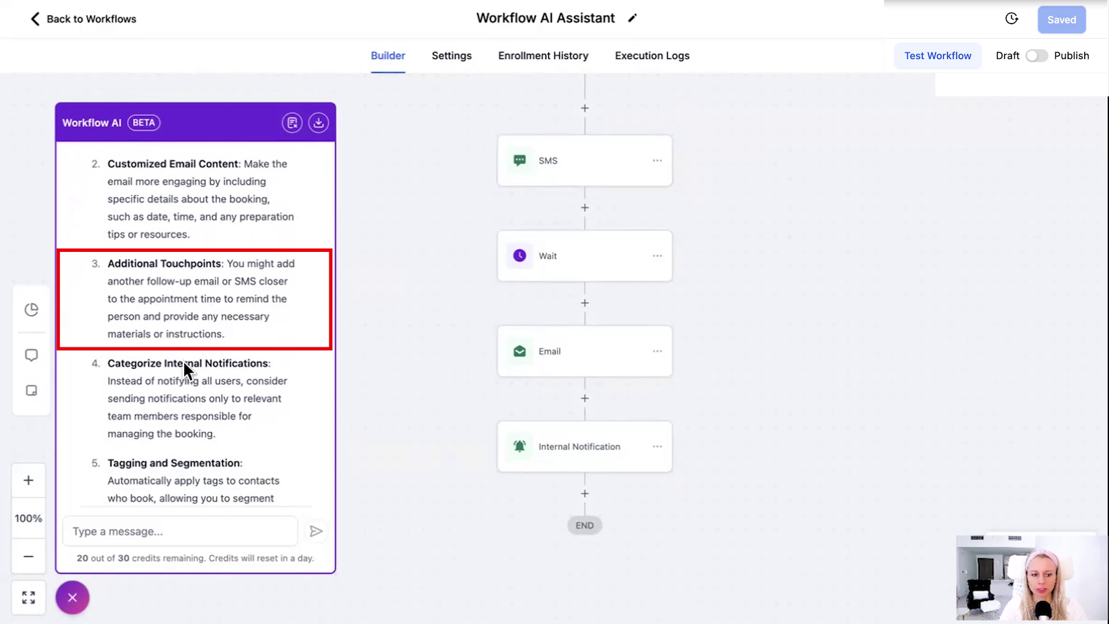
pyautogui.scroll(-1, 185, 364)
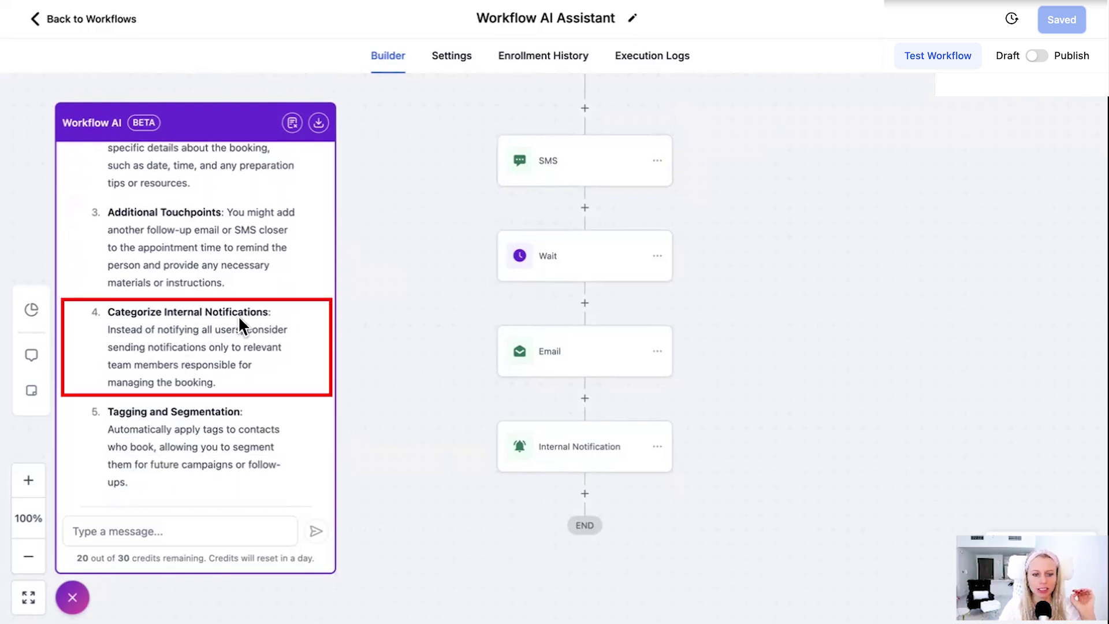
pyautogui.scroll(-2, 231, 335)
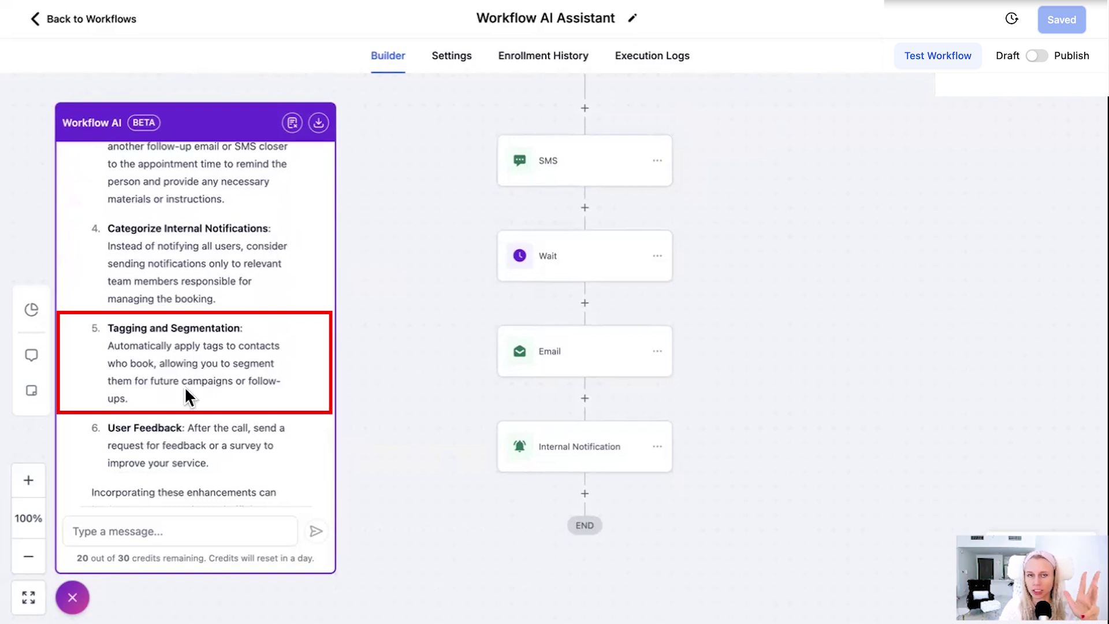
pyautogui.scroll(-2, 185, 416)
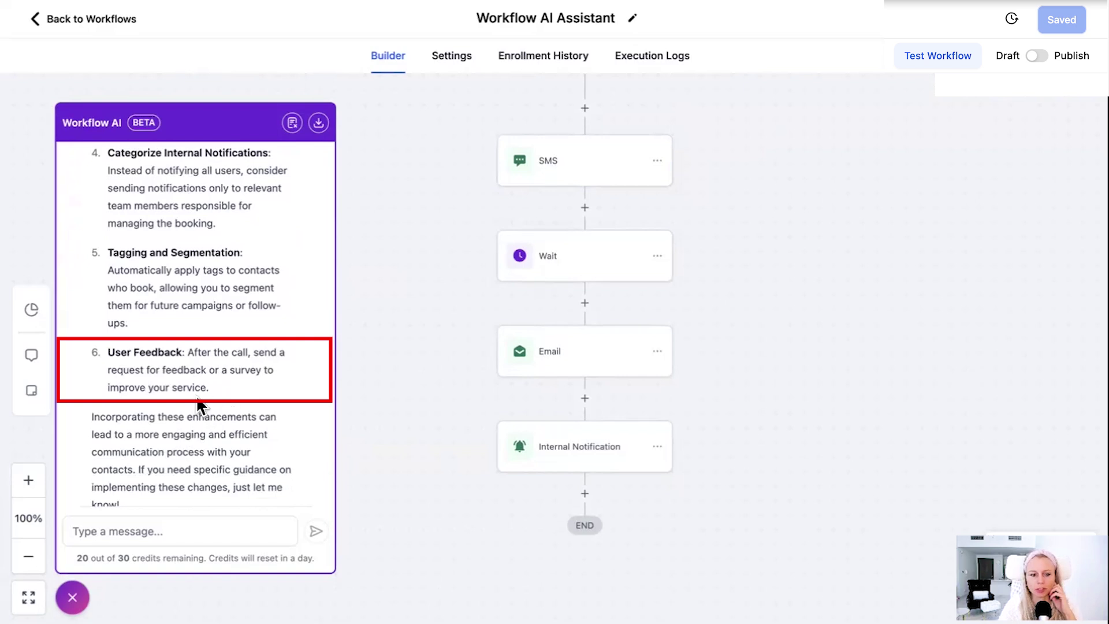
pyautogui.scroll(-1, 220, 393)
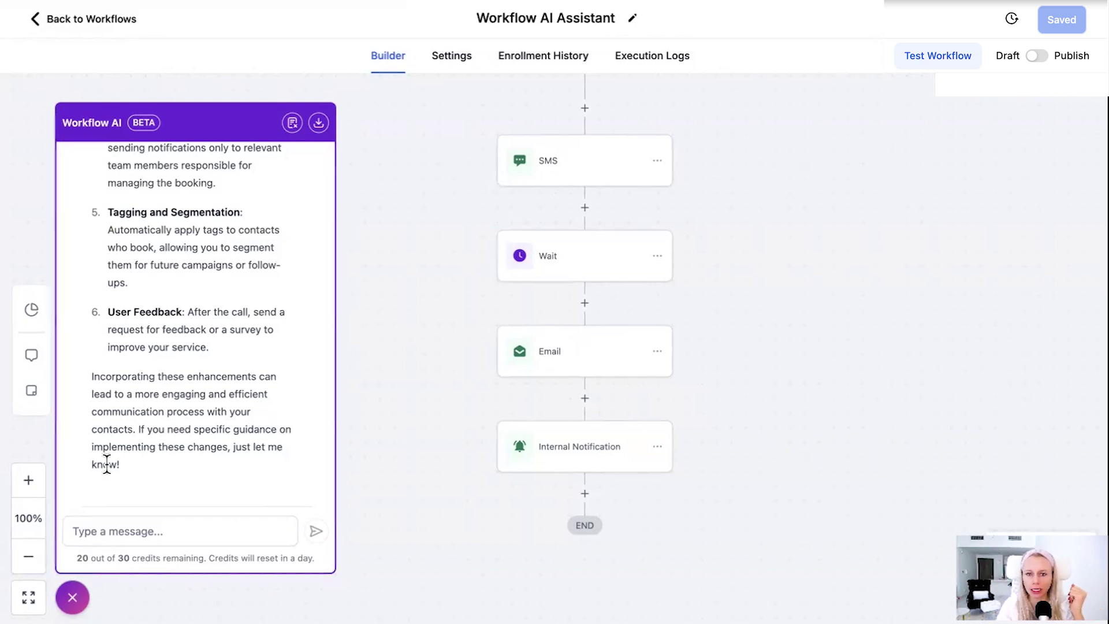
# Search the page for the pasted list of AI features, delete its "ion AI AI Agents (Voice)" part and select the remaining search text
pyautogui.hotkey('ctrl', 'f')
pyautogui.hotkey('ctrl', 'v')
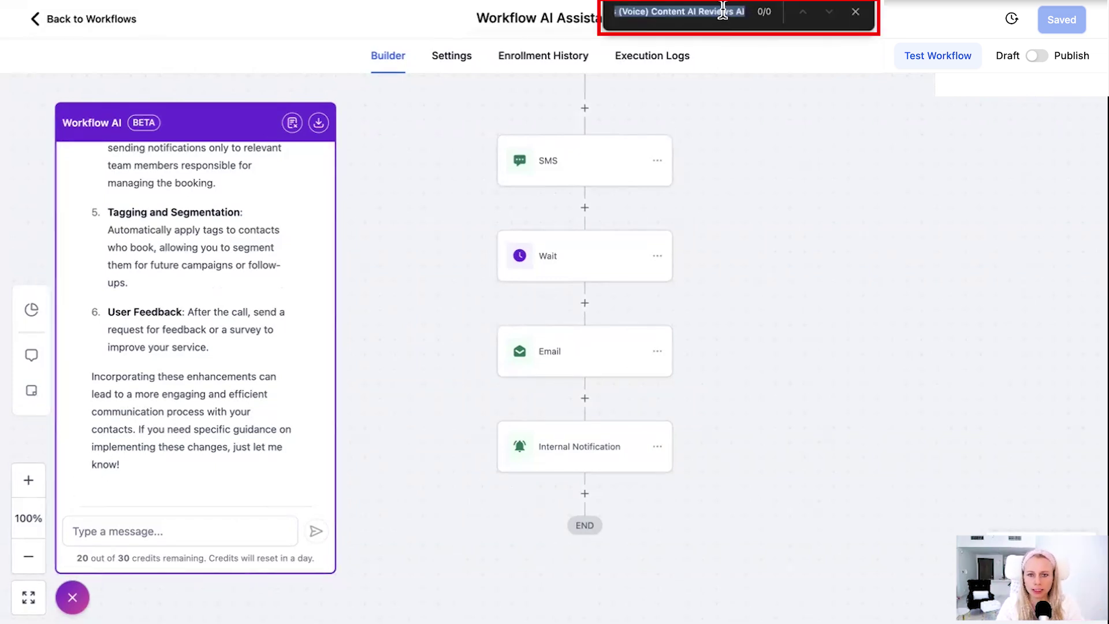
pyautogui.moveTo(658, 21); pyautogui.dragTo(605, 14)
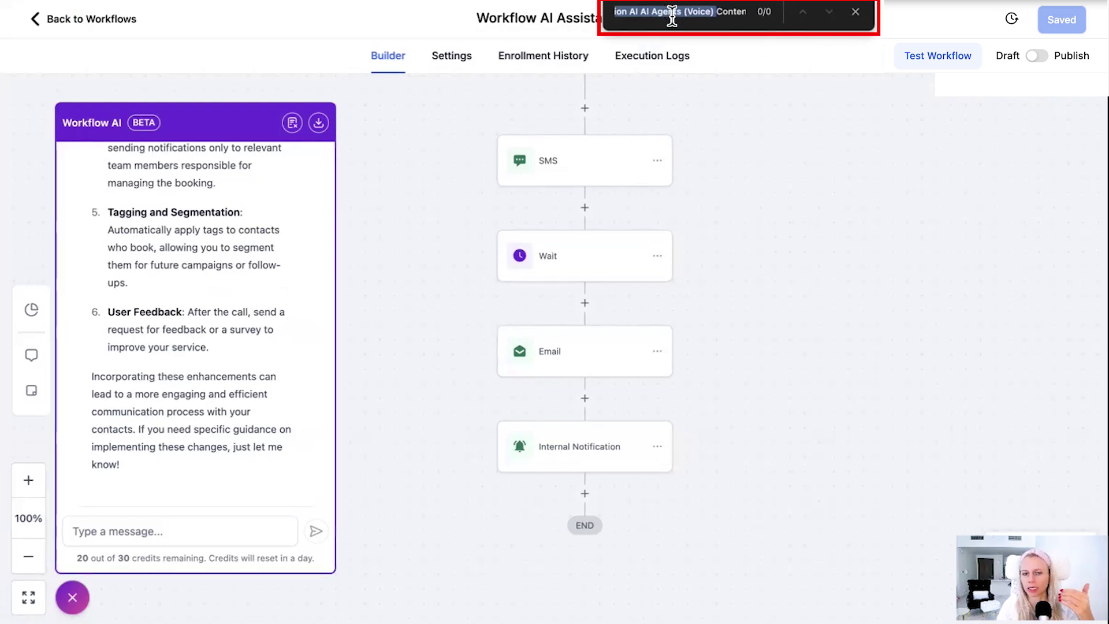
pyautogui.press('BackSpace')
pyautogui.press('super+a')
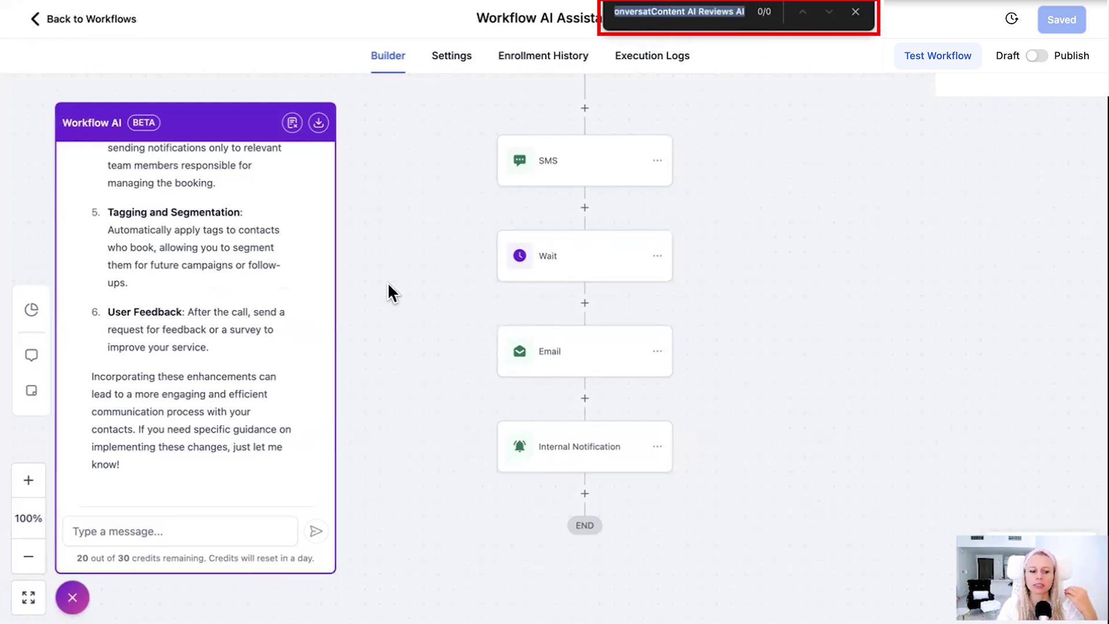